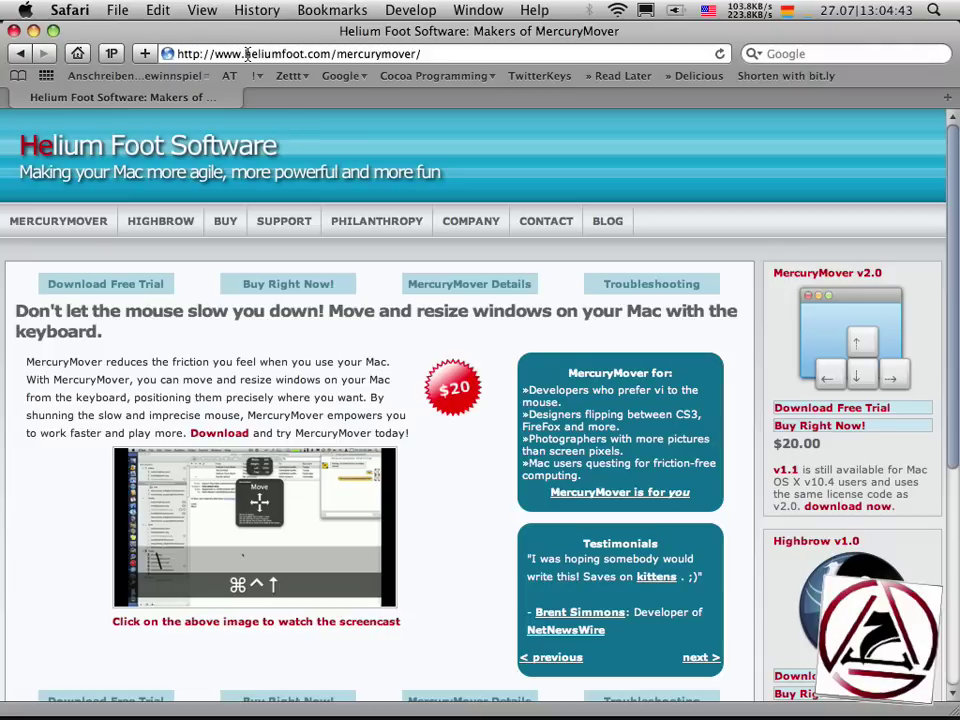
# Step: Hide Safari and open the MercuryMover.dmg disk image, accepting its licence agreement
pyautogui.moveTo(244, 54); pyautogui.dragTo(435, 54)
pyautogui.click(450, 251)
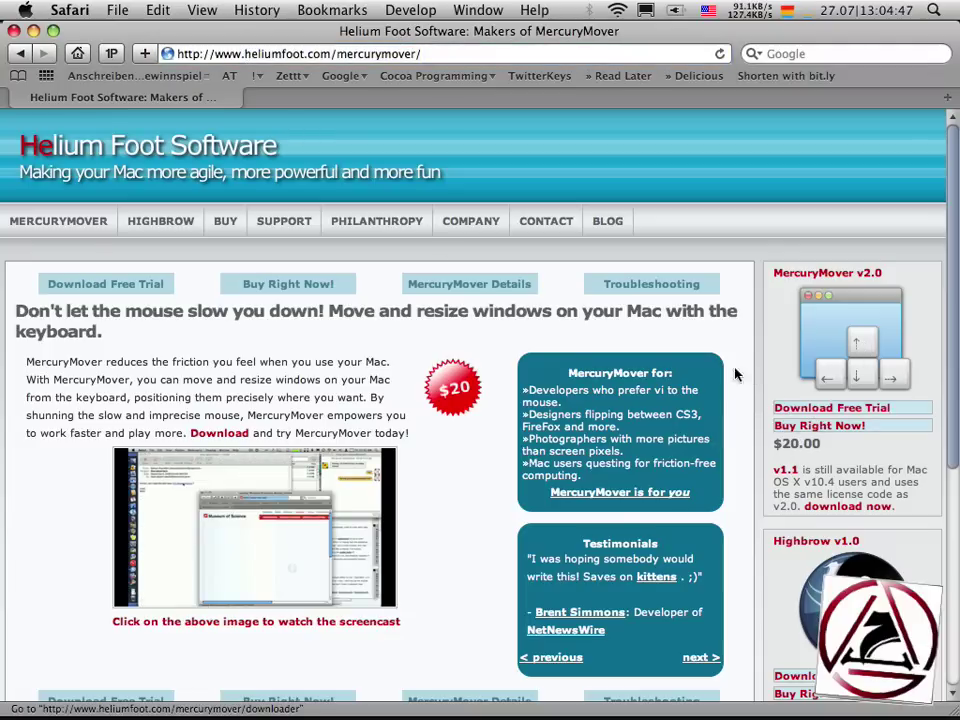
pyautogui.press('super+h')
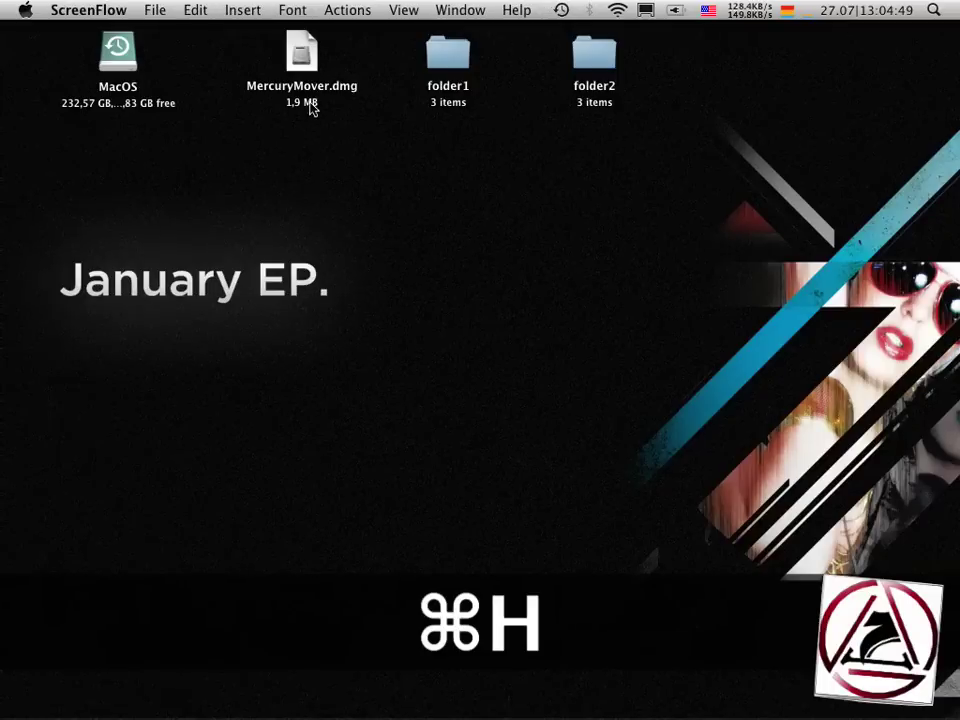
pyautogui.doubleClick(305, 78)
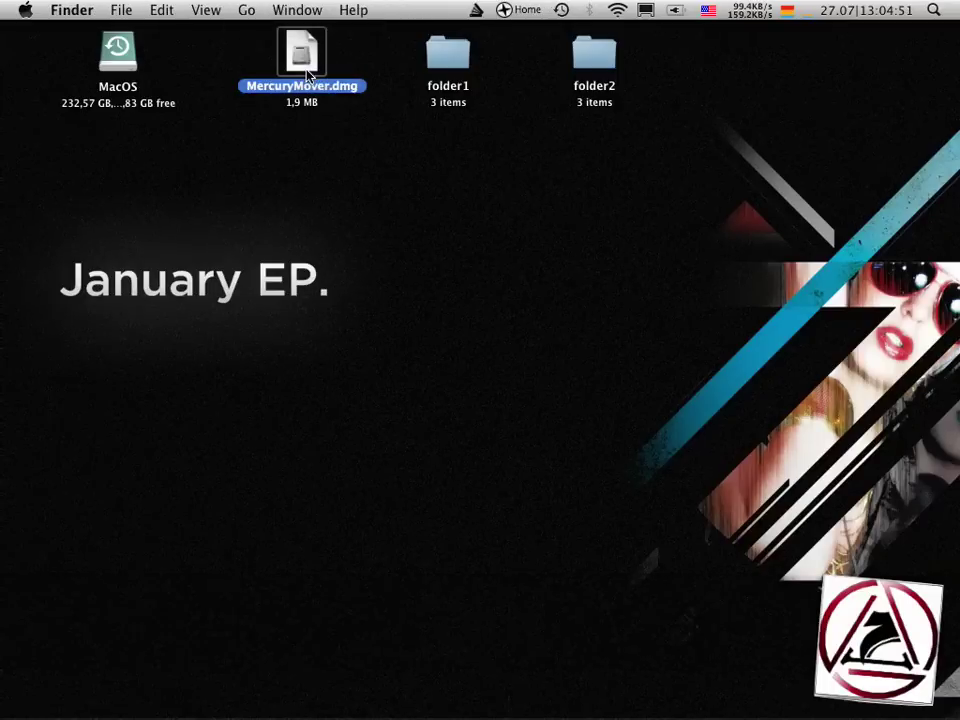
pyautogui.click(718, 489)
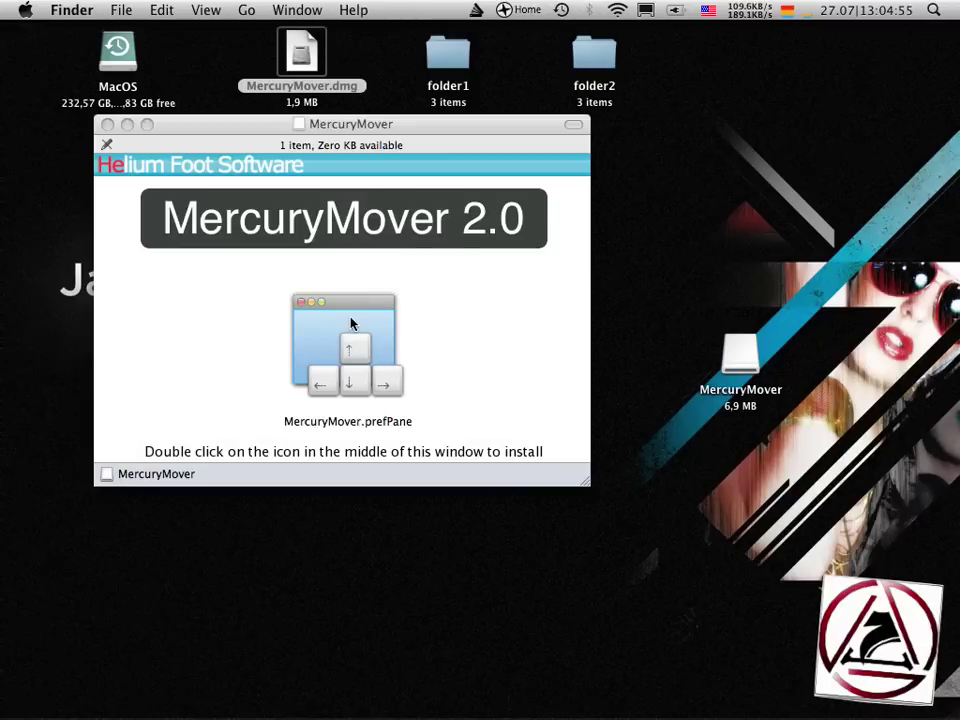
# Step: Install MercuryMover.prefPane, replacing the existing copy, and eject the disk image
pyautogui.doubleClick(349, 335)
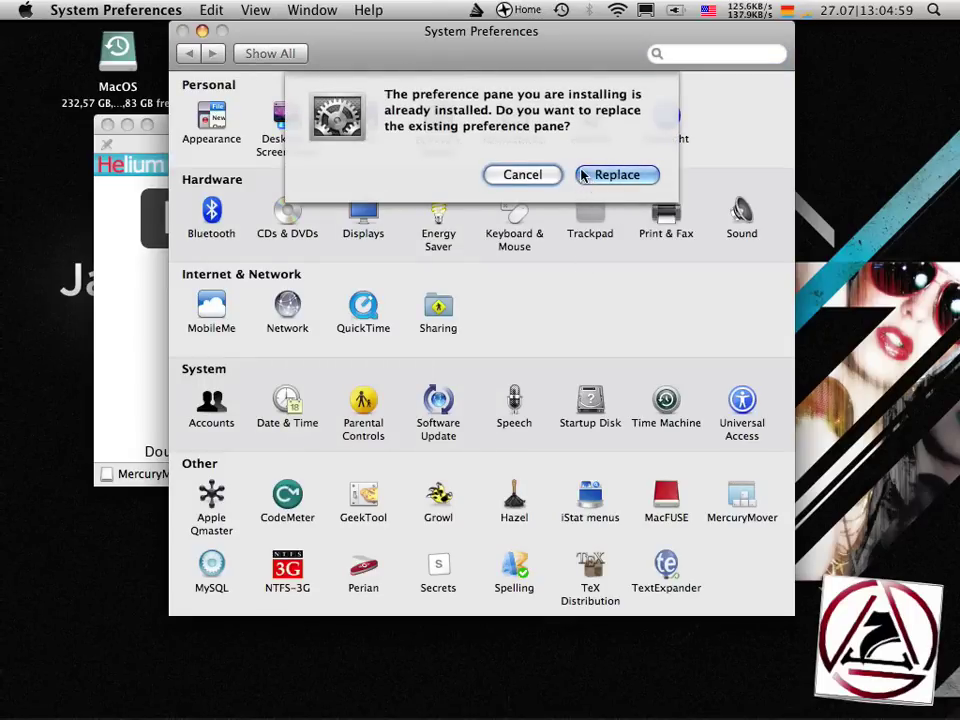
pyautogui.click(620, 176)
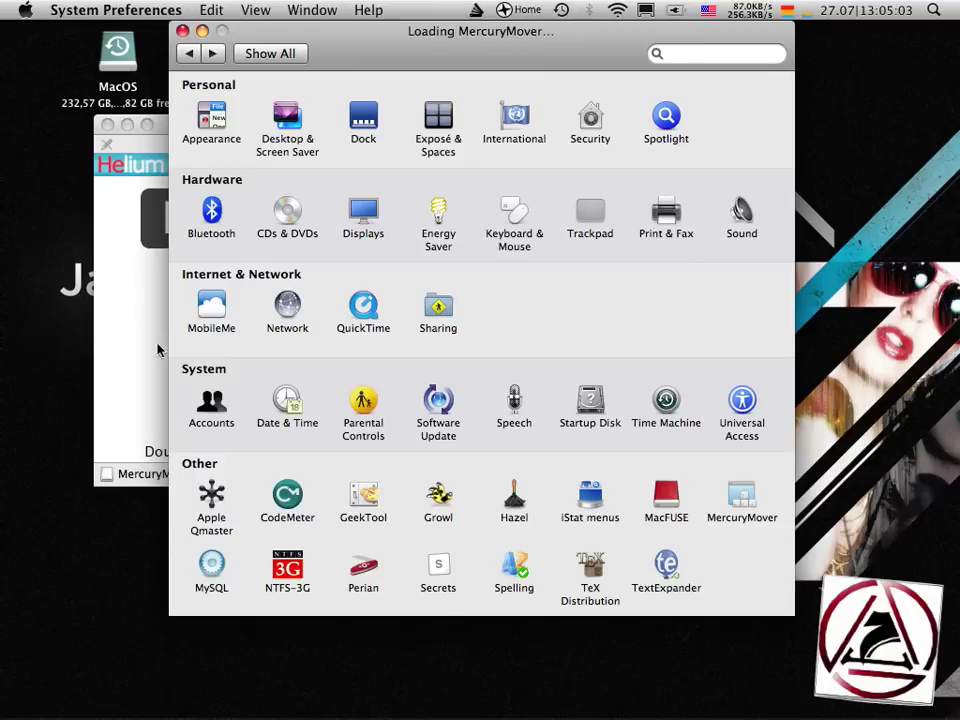
pyautogui.press('alt')
pyautogui.click(118, 298)
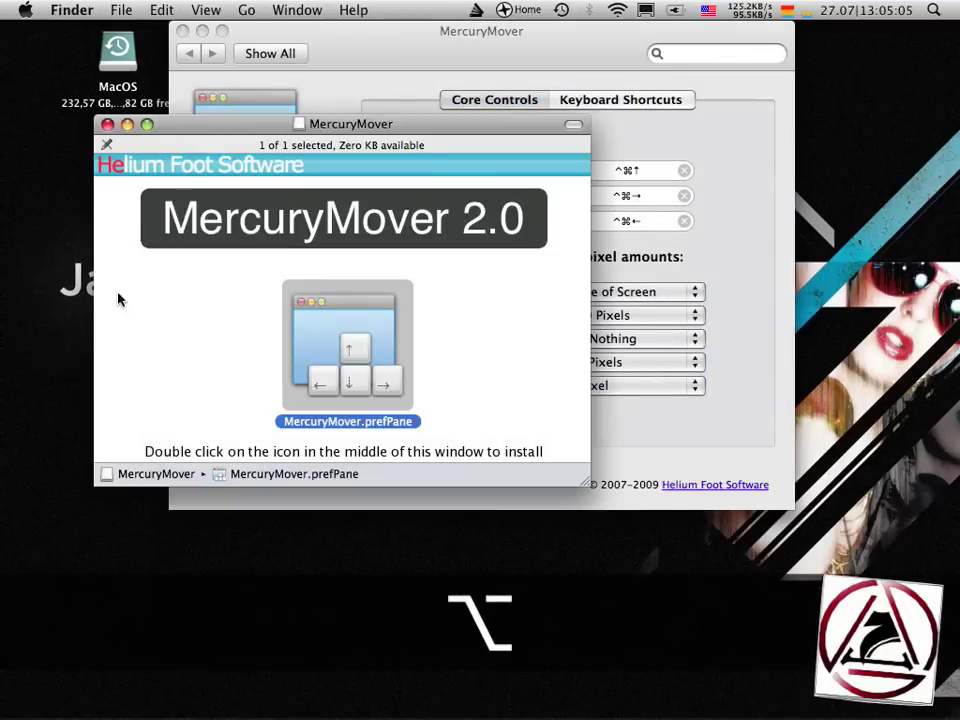
pyautogui.click(178, 295)
pyautogui.press('super+e')
# Step: Set MercuryMover's Move shortcut to Control-Option-Up
pyautogui.click(493, 61)
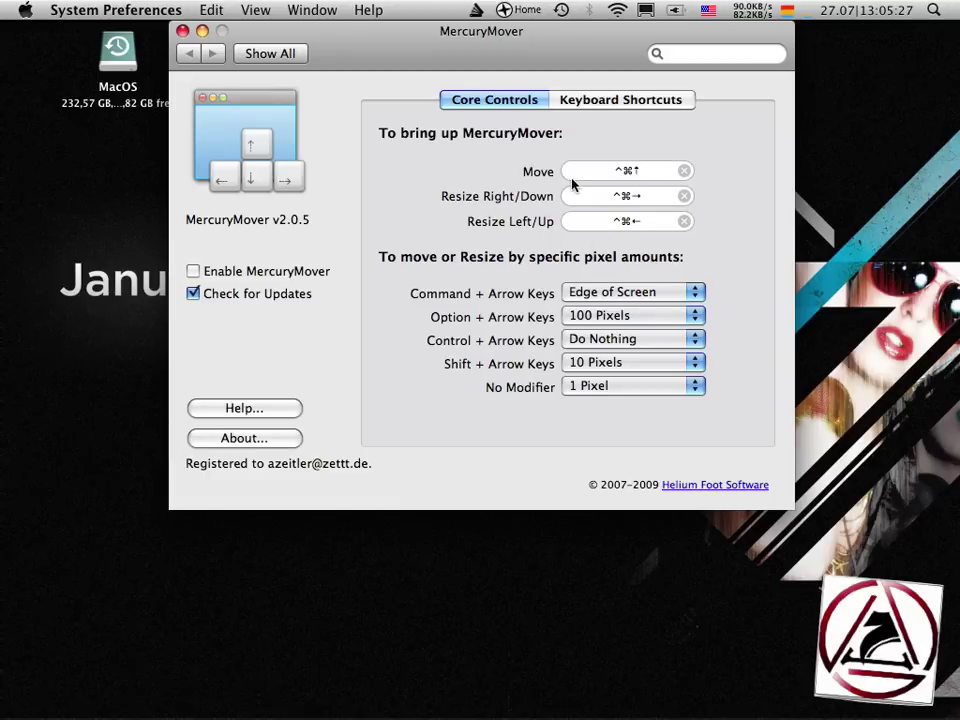
pyautogui.click(623, 176)
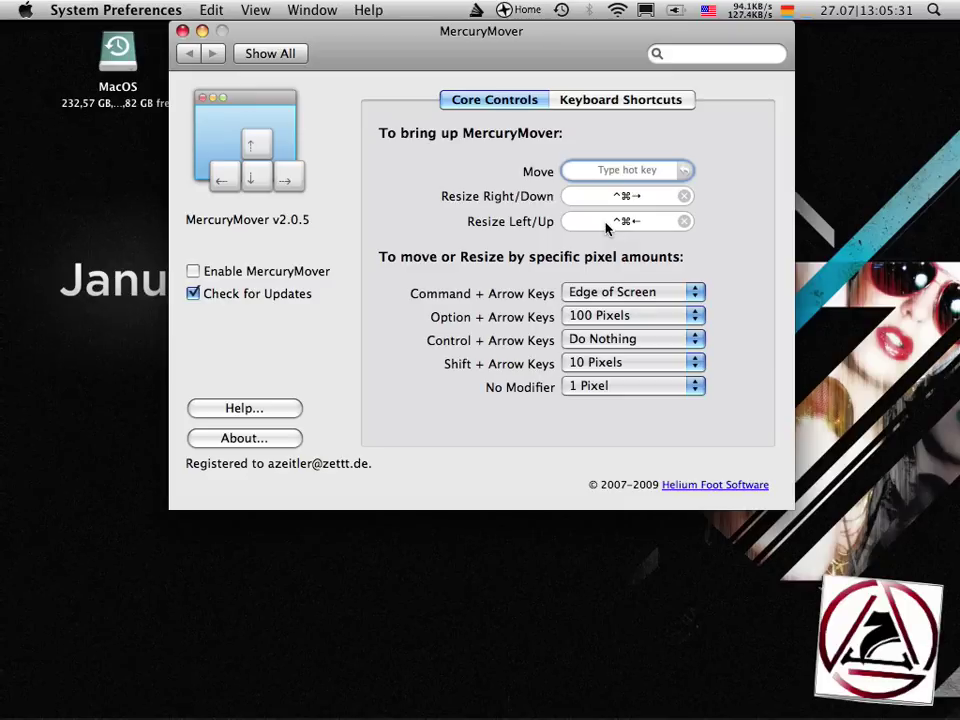
pyautogui.hotkey('ctrl', 'alt')
pyautogui.hotkey('ctrl', 'alt')
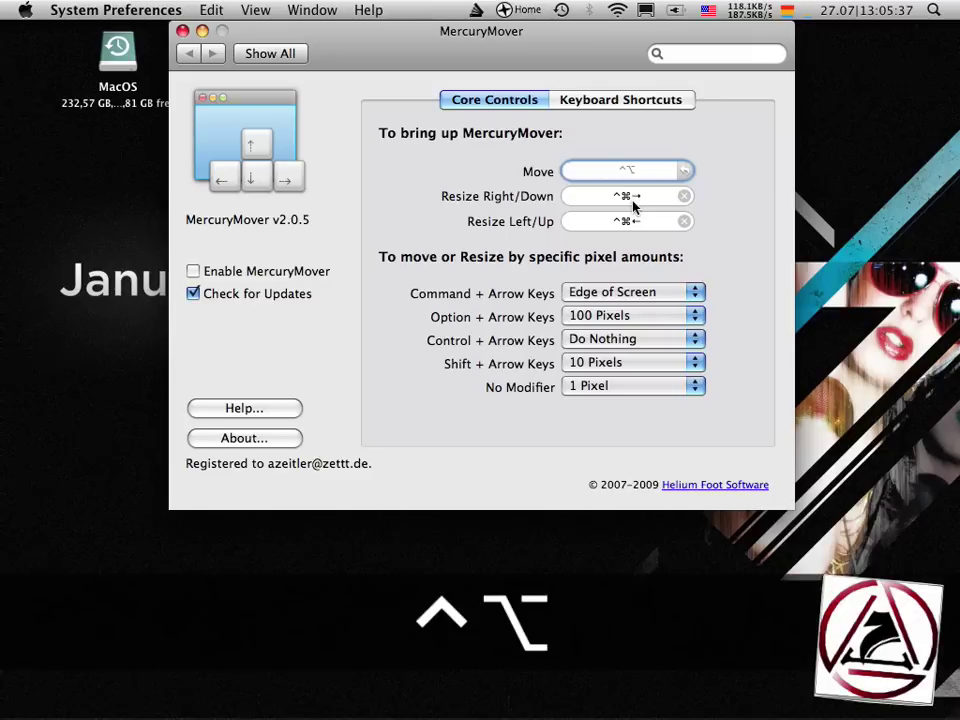
pyautogui.hotkey('ctrl', 'alt')
pyautogui.hotkey('ctrl', 'alt', 'Up')
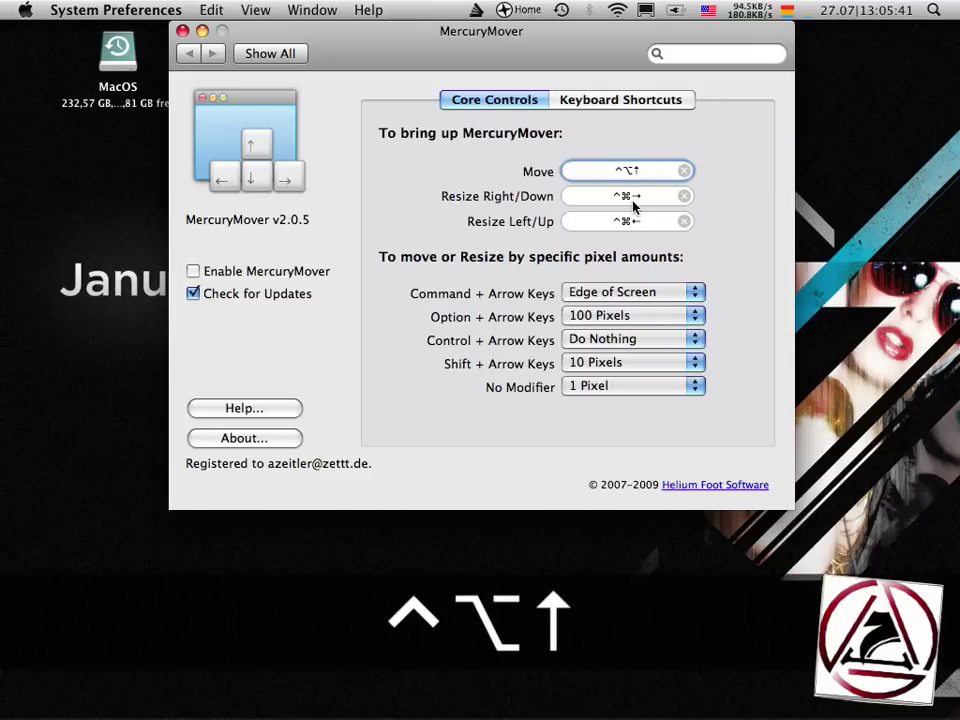
# Step: Set Resize Right/Down to Control-Option-Right and Resize Left/Up to Control-Option-Left
pyautogui.click(633, 205)
pyautogui.hotkey('ctrl', 'alt')
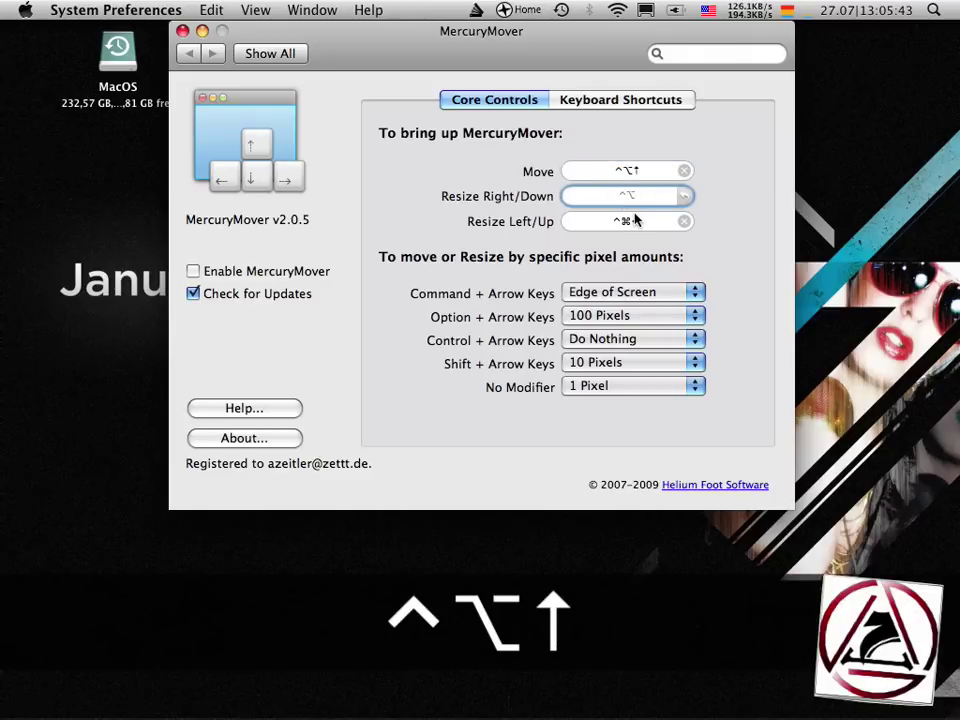
pyautogui.hotkey('ctrl', 'alt', 'Right')
pyautogui.click(688, 224)
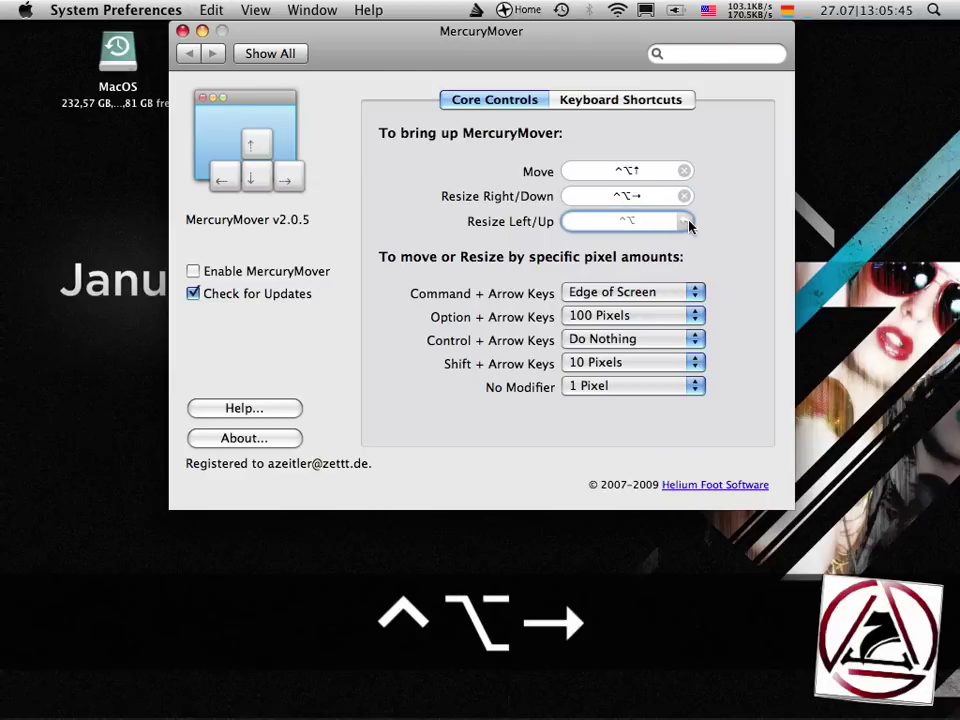
pyautogui.hotkey('ctrl', 'alt', 'Left')
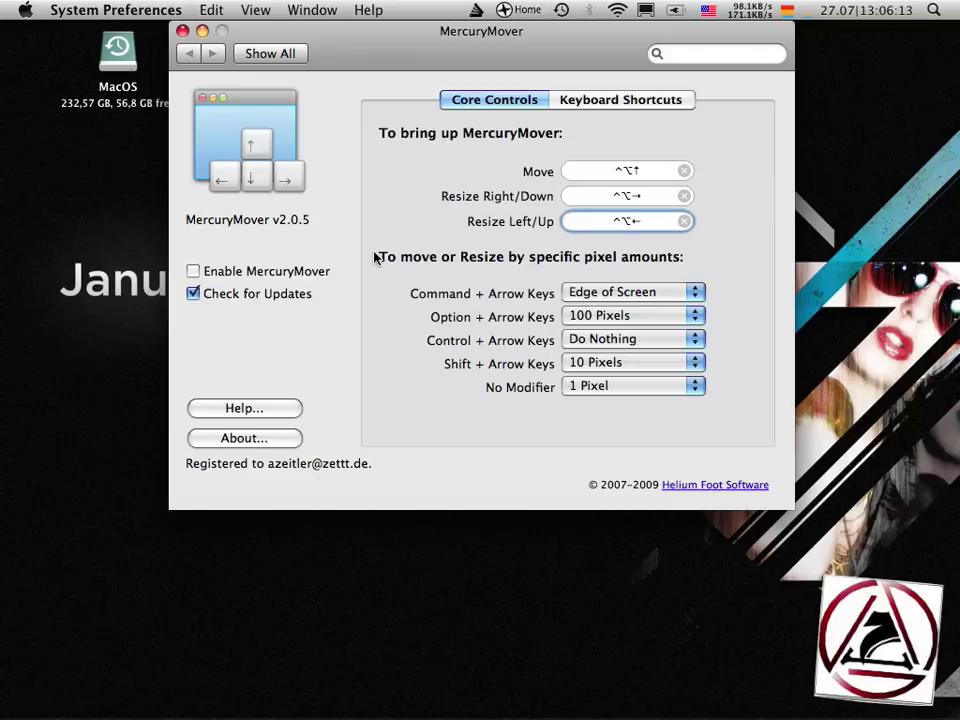
# Step: Enable MercuryMover and use Move mode to push the preferences window to the bottom-right edges
pyautogui.click(266, 272)
pyautogui.hotkey('ctrl', 'alt', 'Up')
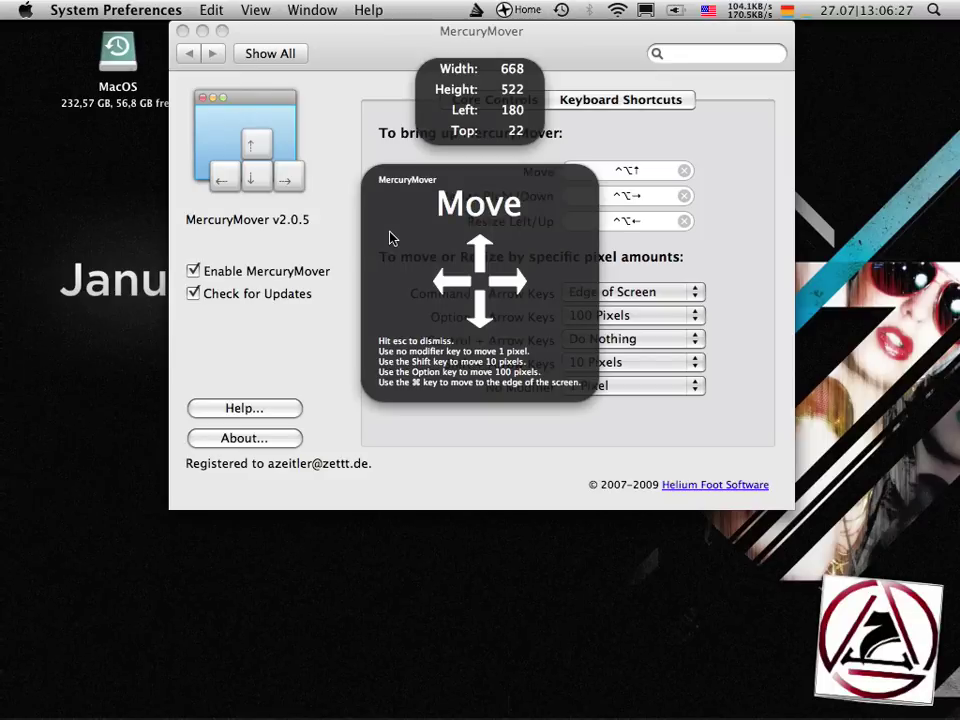
pyautogui.press('super')
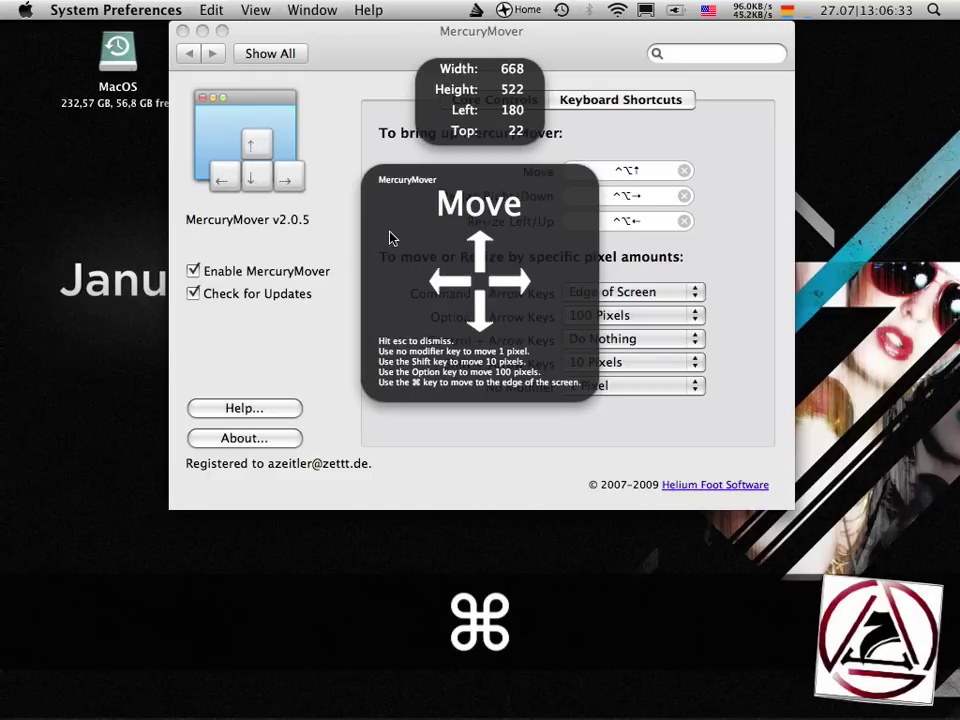
pyautogui.press('super+Down')
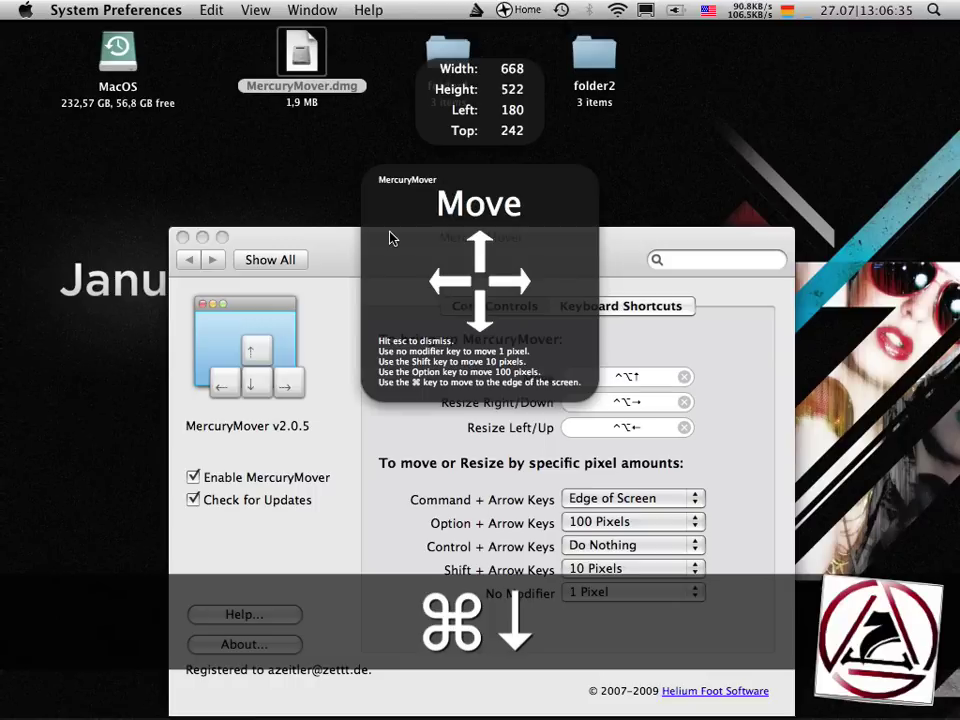
pyautogui.press('super+Right')
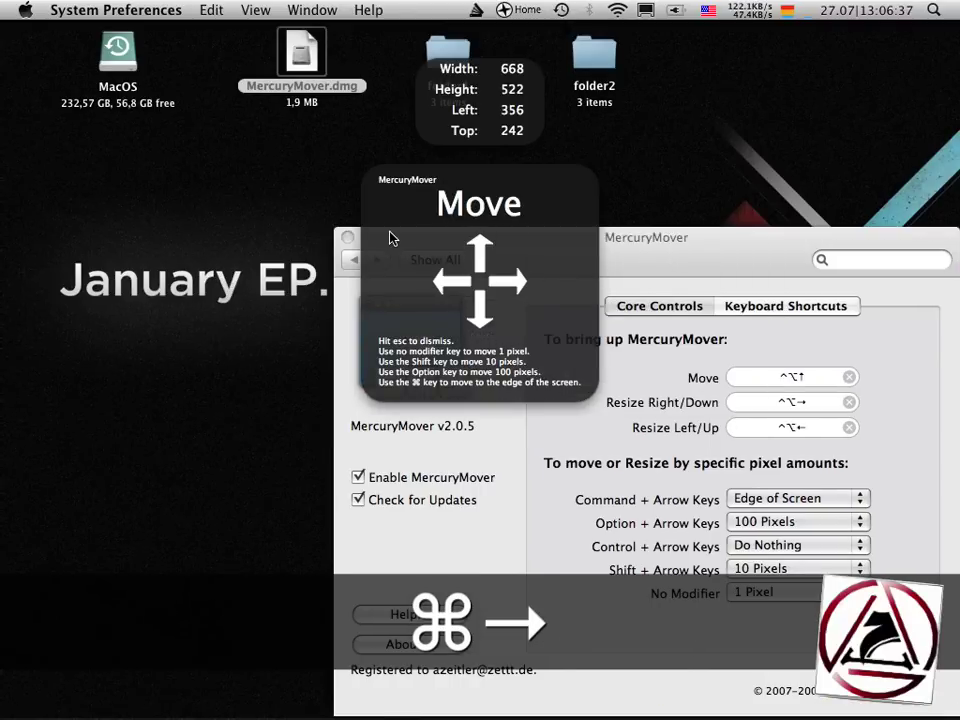
pyautogui.press('Escape')
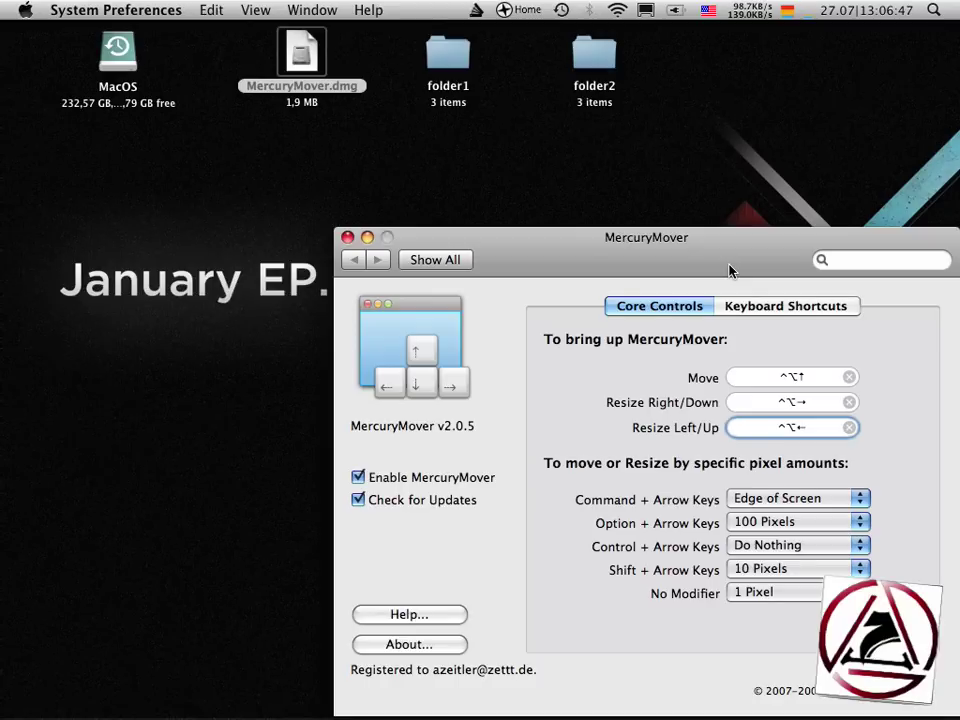
# Step: Drag the preferences window up-left, then adjust it in Move mode to left 178, top 132
pyautogui.moveTo(729, 270); pyautogui.dragTo(510, 82)
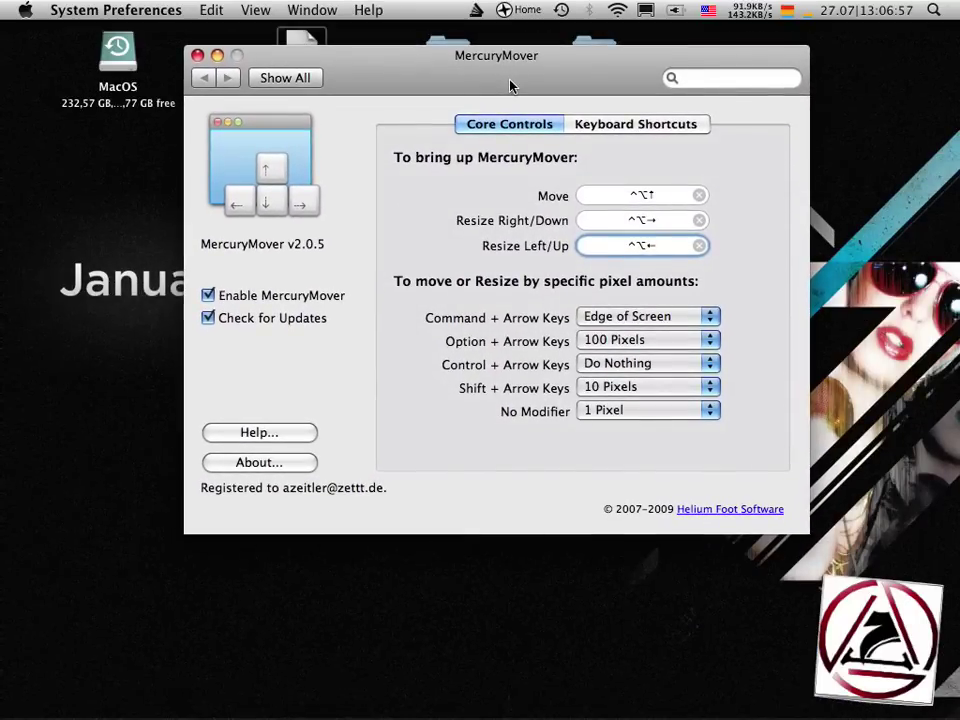
pyautogui.hotkey('ctrl', 'alt', 'Up')
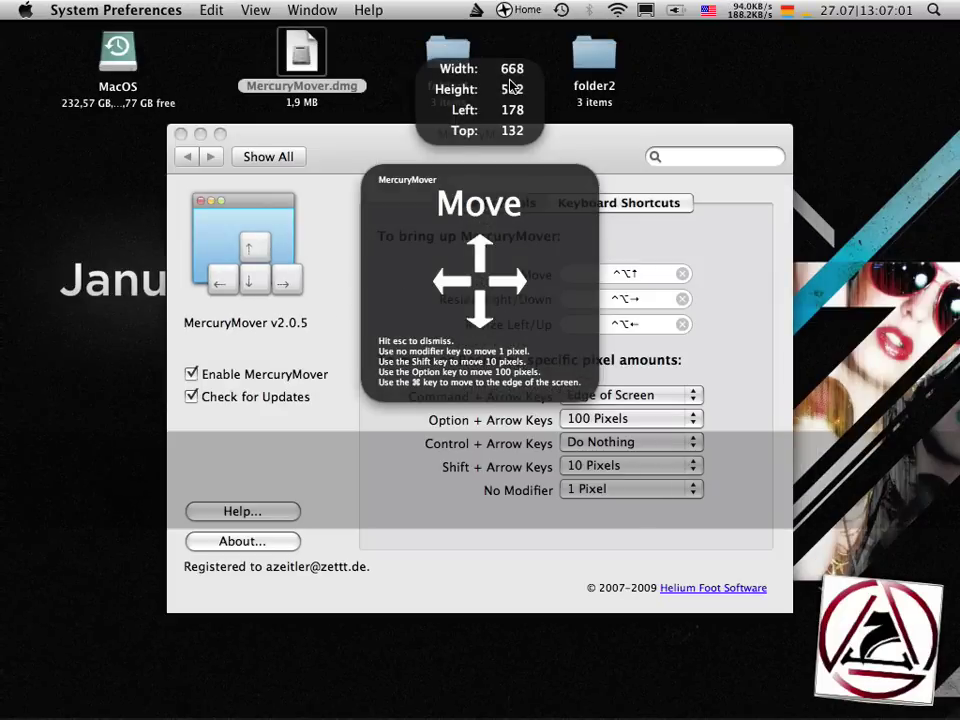
pyautogui.press('Escape')
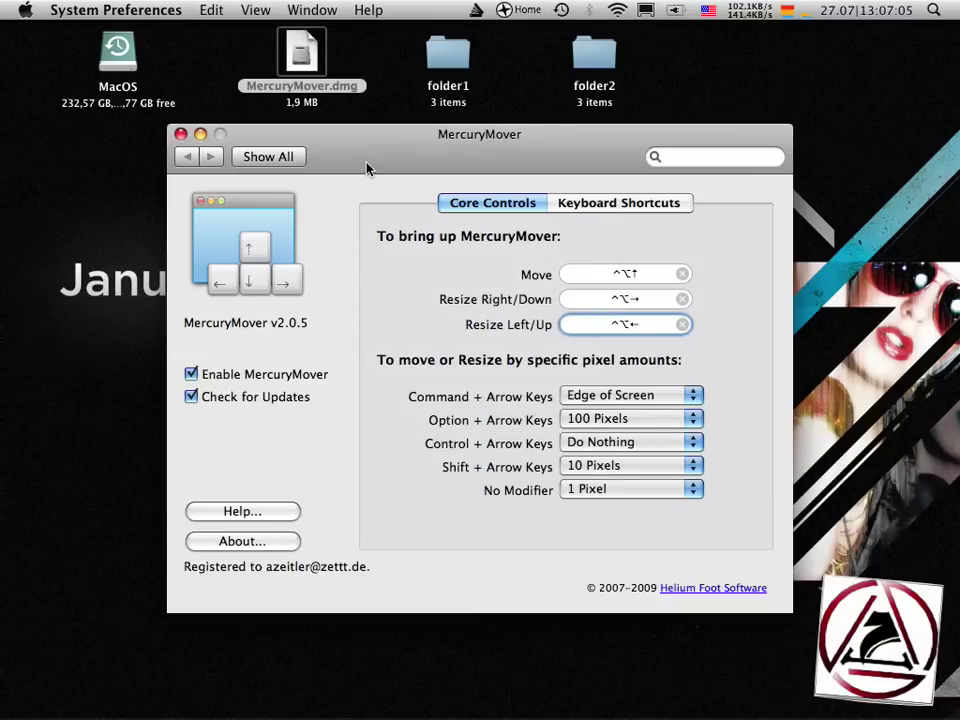
# Step: Close the preferences window and open the dlf folder inside folder1 in Finder
pyautogui.click(181, 134)
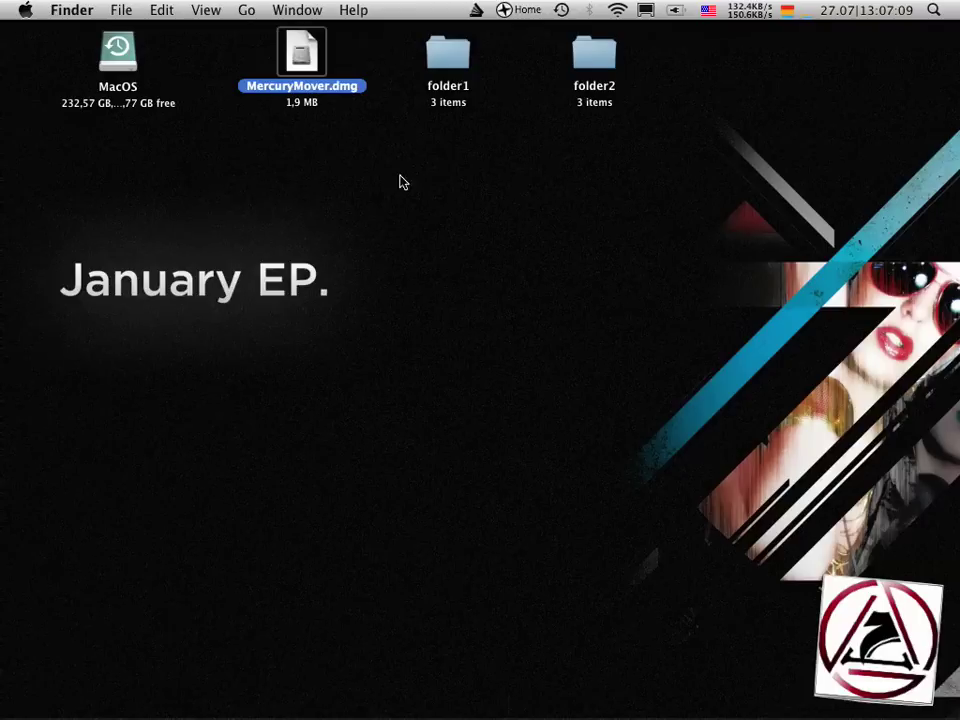
pyautogui.doubleClick(449, 62)
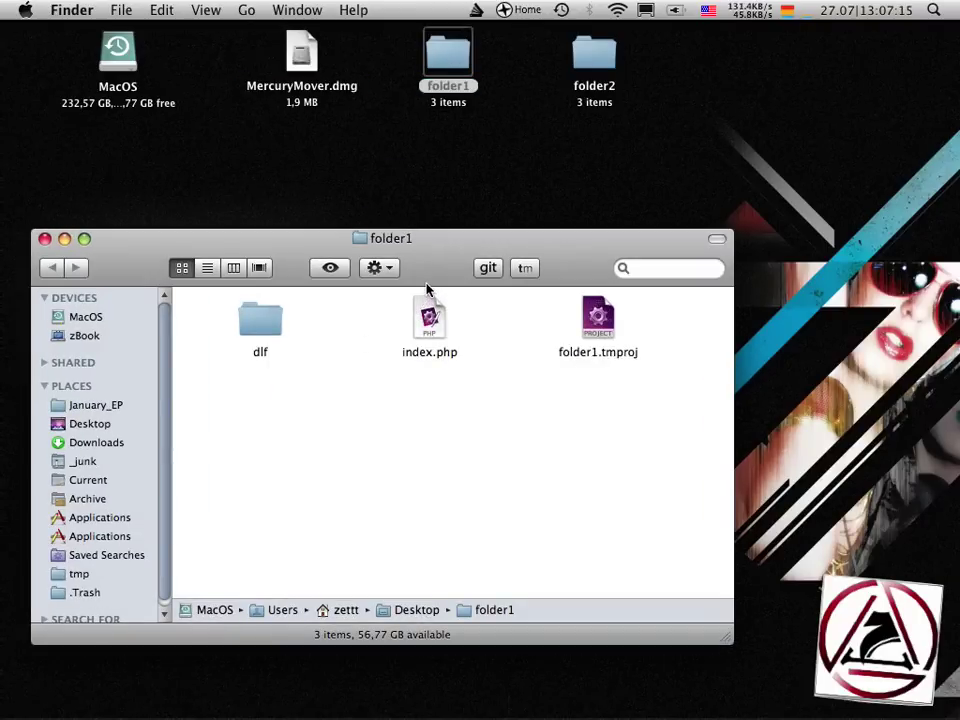
pyautogui.press('alt')
pyautogui.press('d')
pyautogui.press('super+Down')
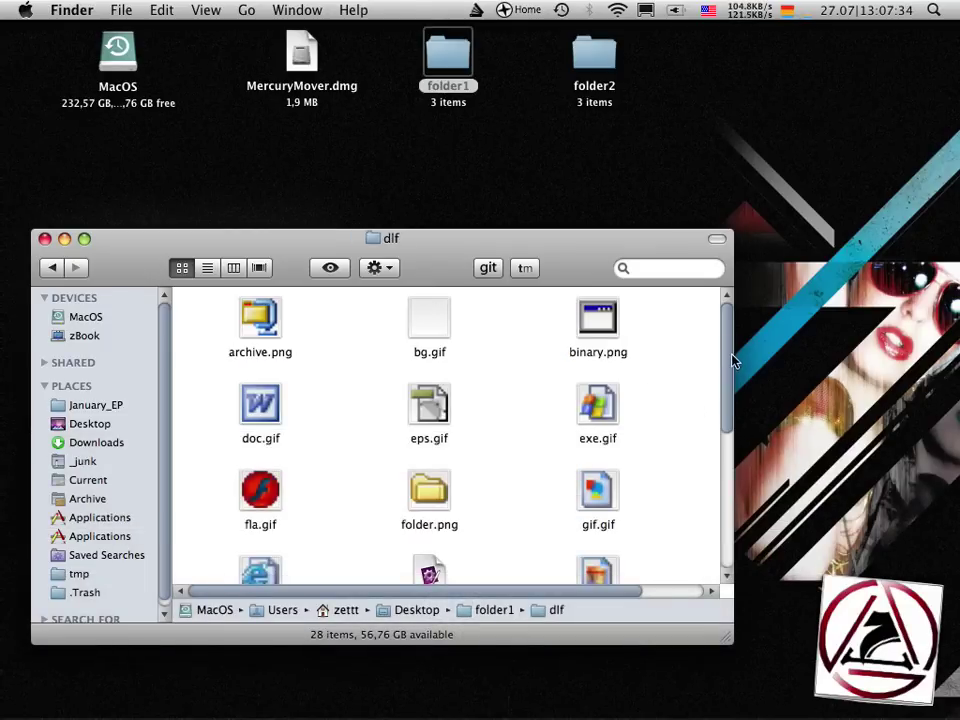
# Step: Move the dlf Finder window to the top-left corner with MercuryMover's Move mode
pyautogui.moveTo(728, 356); pyautogui.dragTo(731, 283)
pyautogui.hotkey('ctrl', 'alt', 'Up')
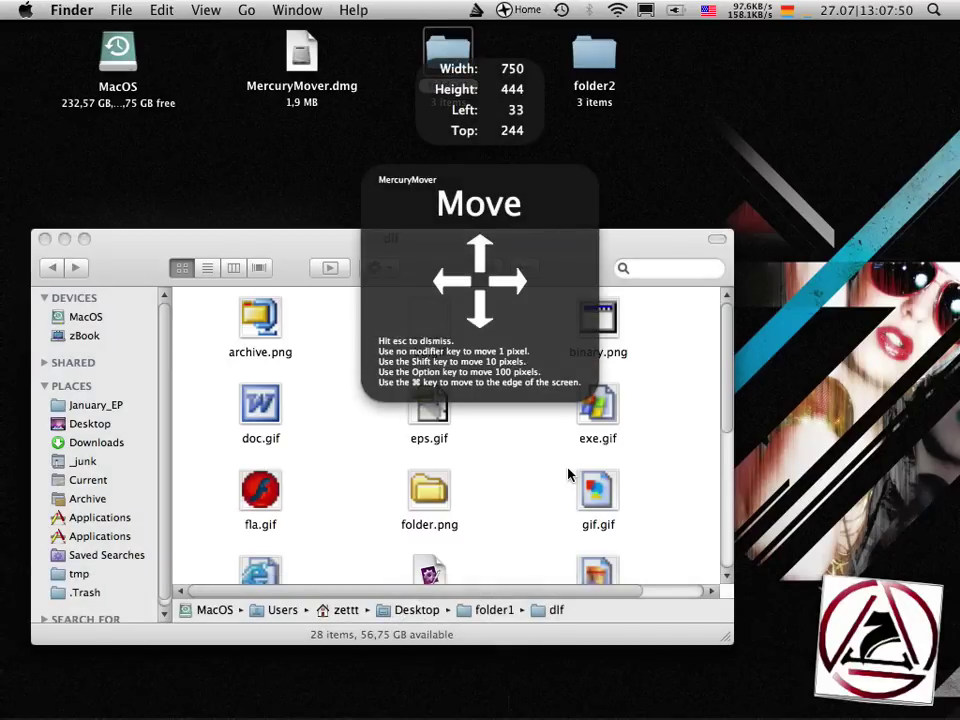
pyautogui.press('super')
pyautogui.press('super+Left')
pyautogui.press('super+Up')
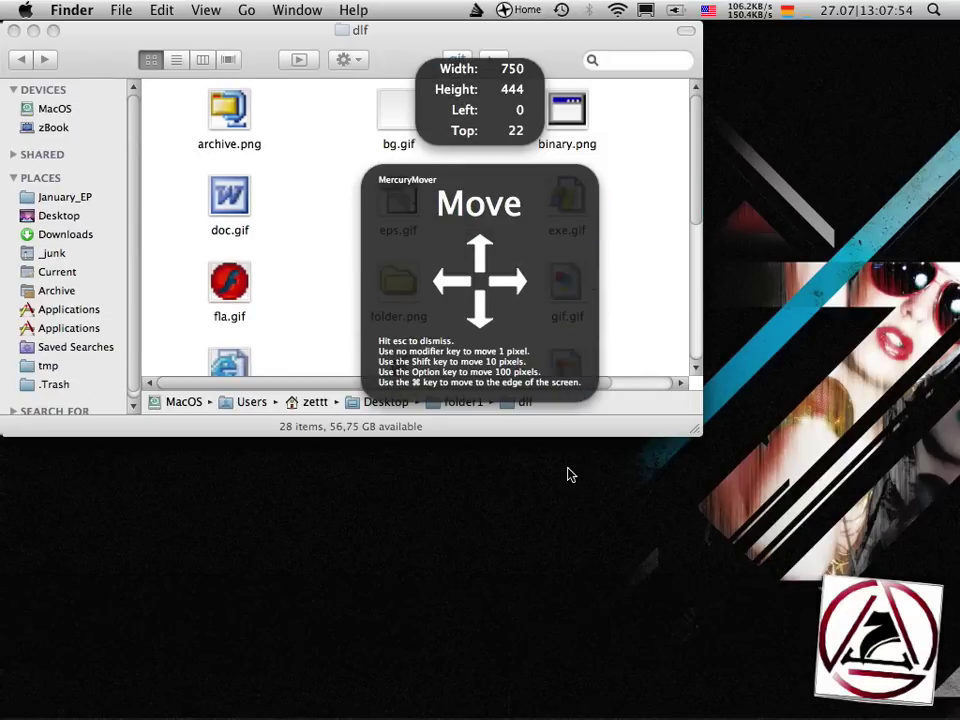
# Step: Stretch the window to the right and bottom screen edges in Resize mode, then dismiss it
pyautogui.hotkey('ctrl', 'alt')
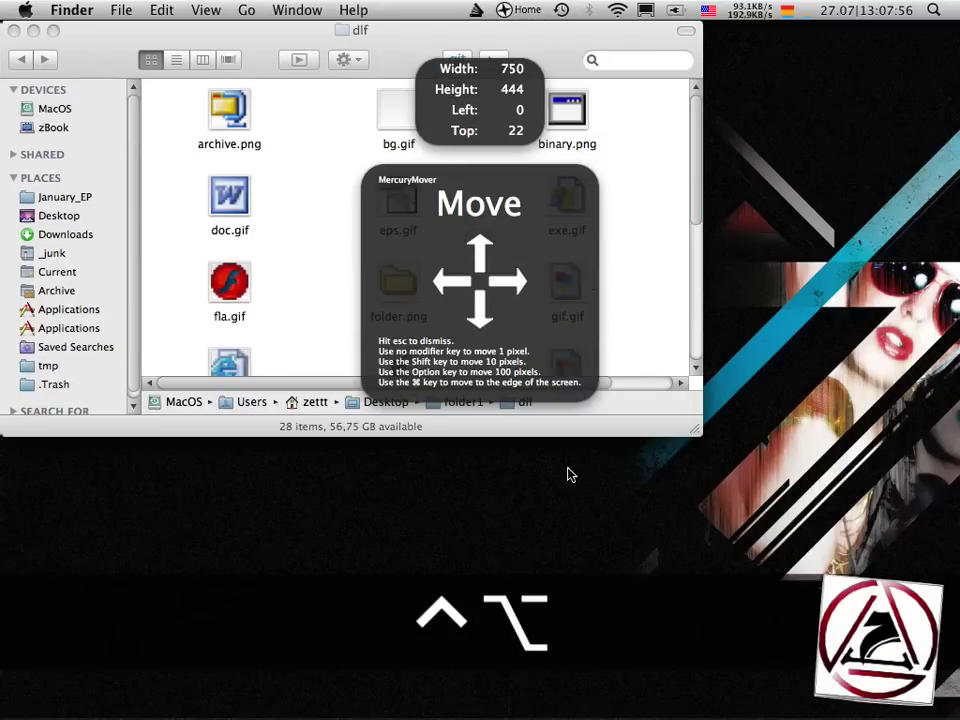
pyautogui.hotkey('ctrl', 'alt', 'Right')
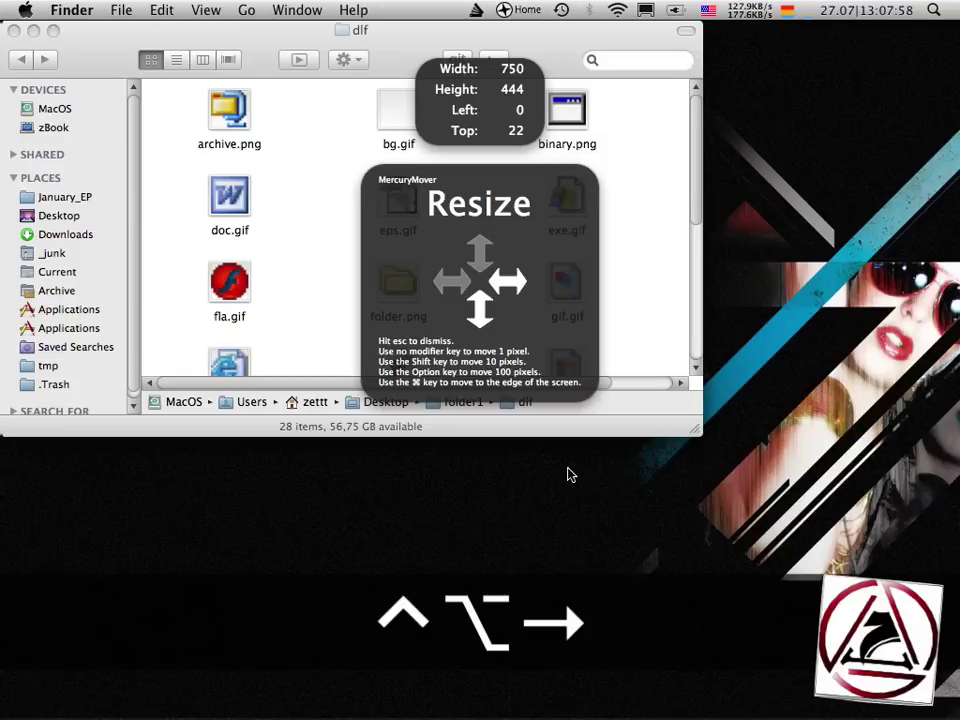
pyautogui.press('super+Right')
pyautogui.press('super+Down')
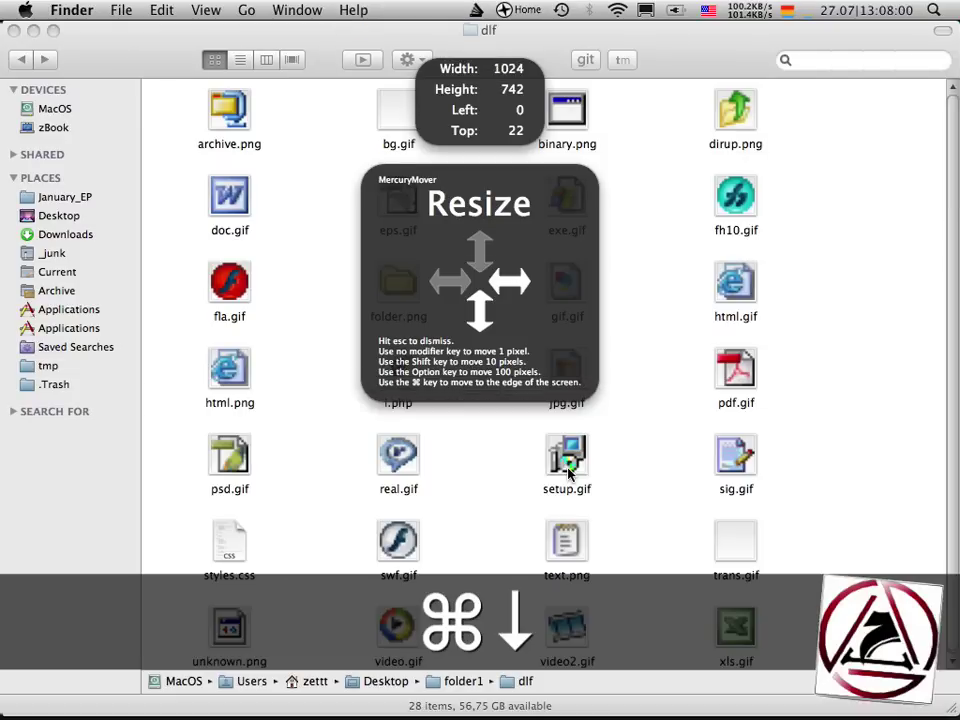
pyautogui.press('Escape')
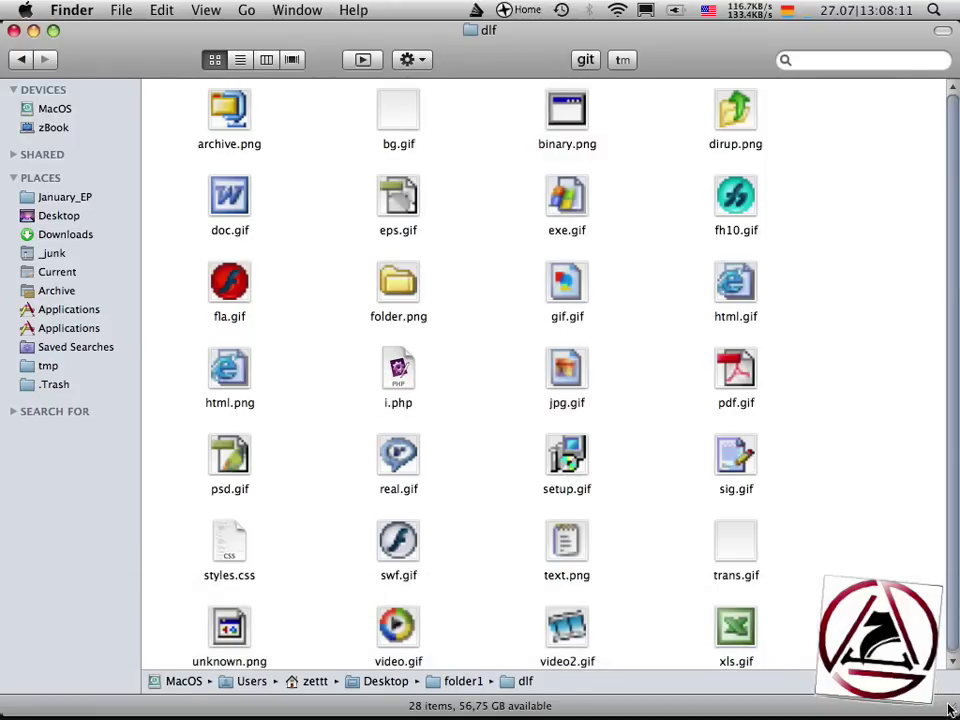
# Step: Shrink the window by its corner, regrow it to full-screen 1024×742, and reopen the resize panel
pyautogui.moveTo(940, 684); pyautogui.dragTo(598, 440)
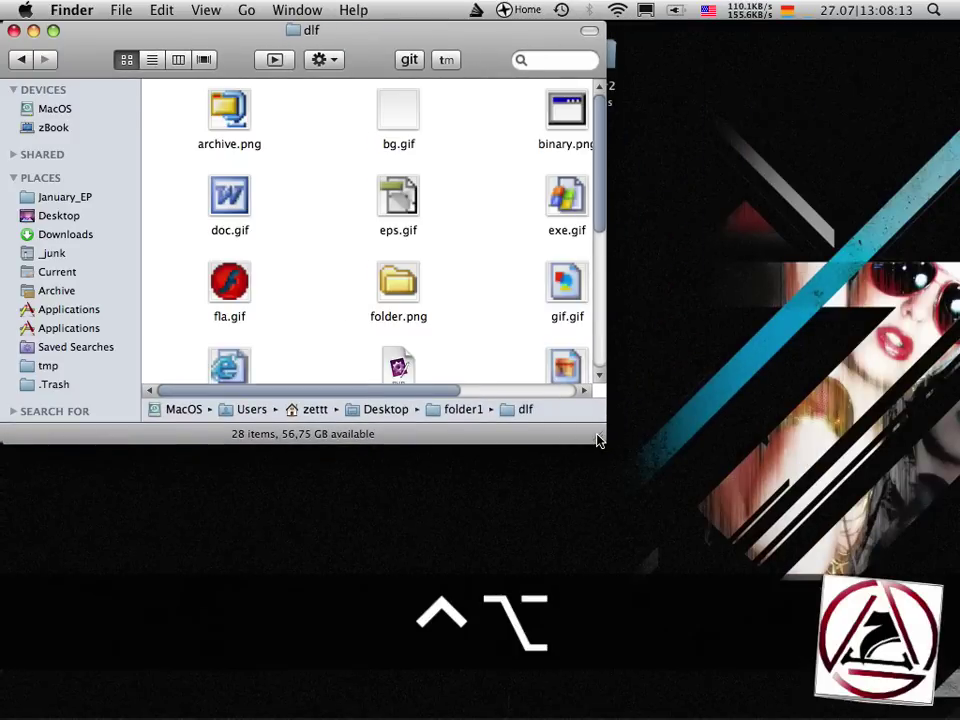
pyautogui.hotkey('ctrl', 'alt', 'Right')
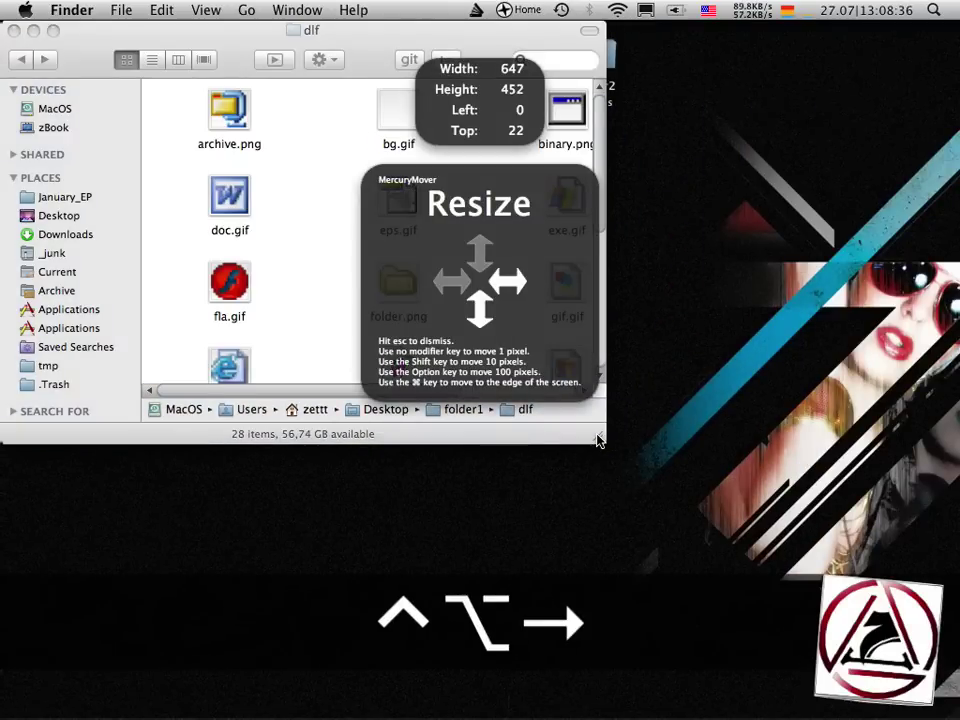
pyautogui.hotkey('shift', '+')
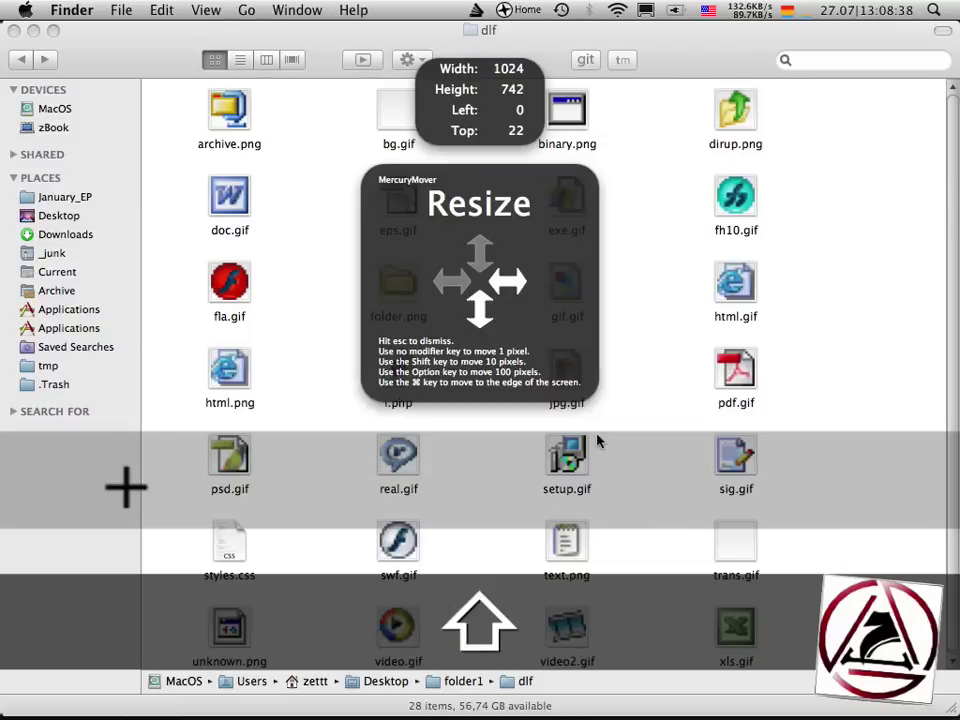
pyautogui.press('Escape')
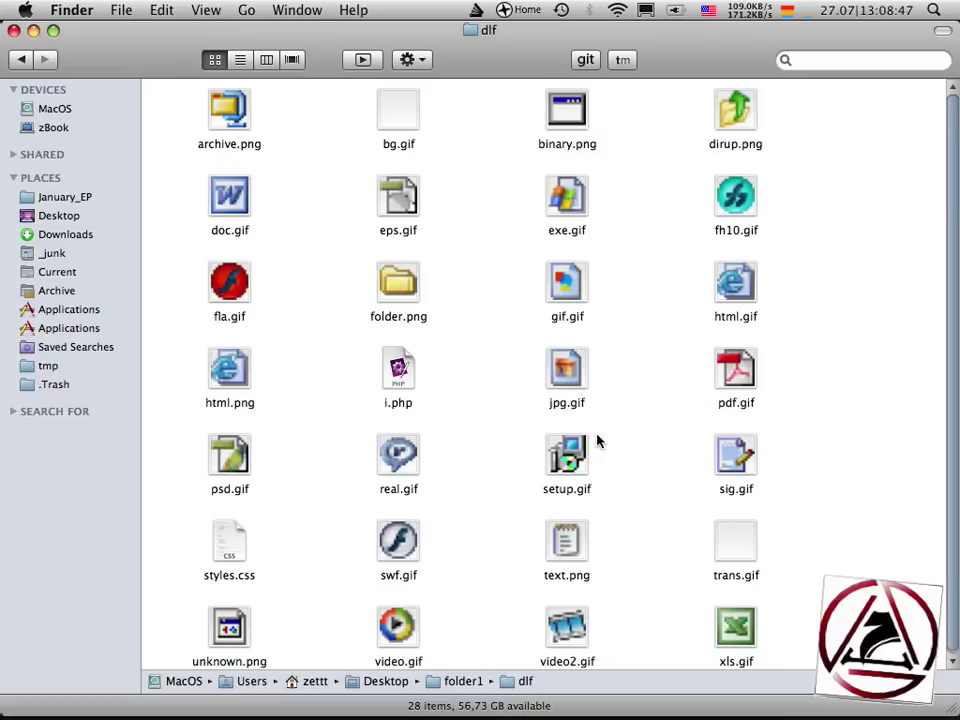
pyautogui.scroll(1, 690, 257)
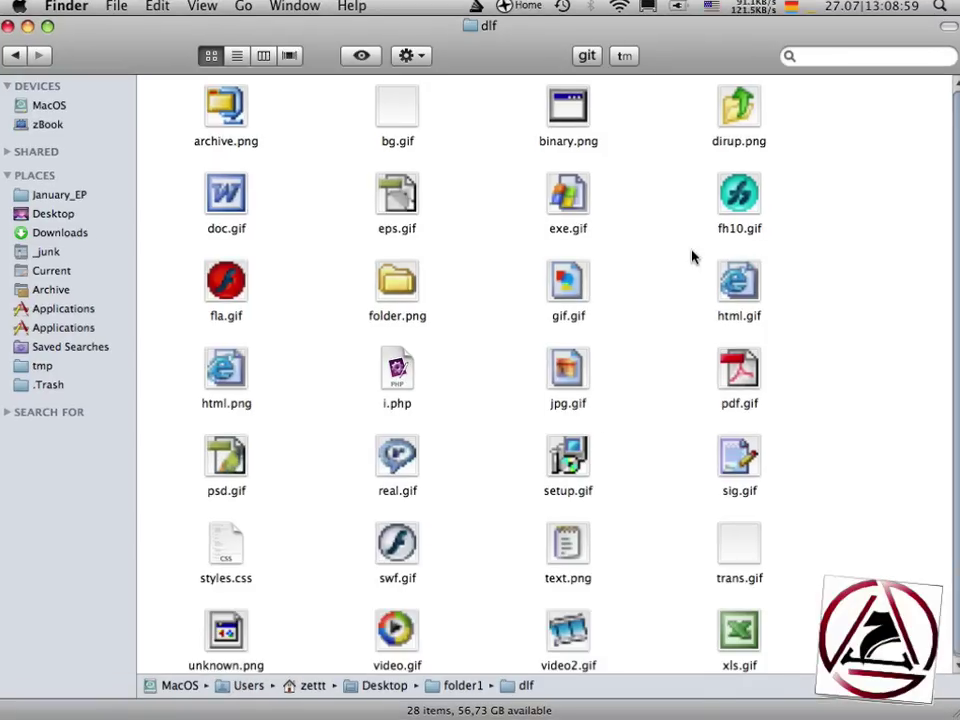
pyautogui.hotkey('ctrl', 'alt', 'Left')
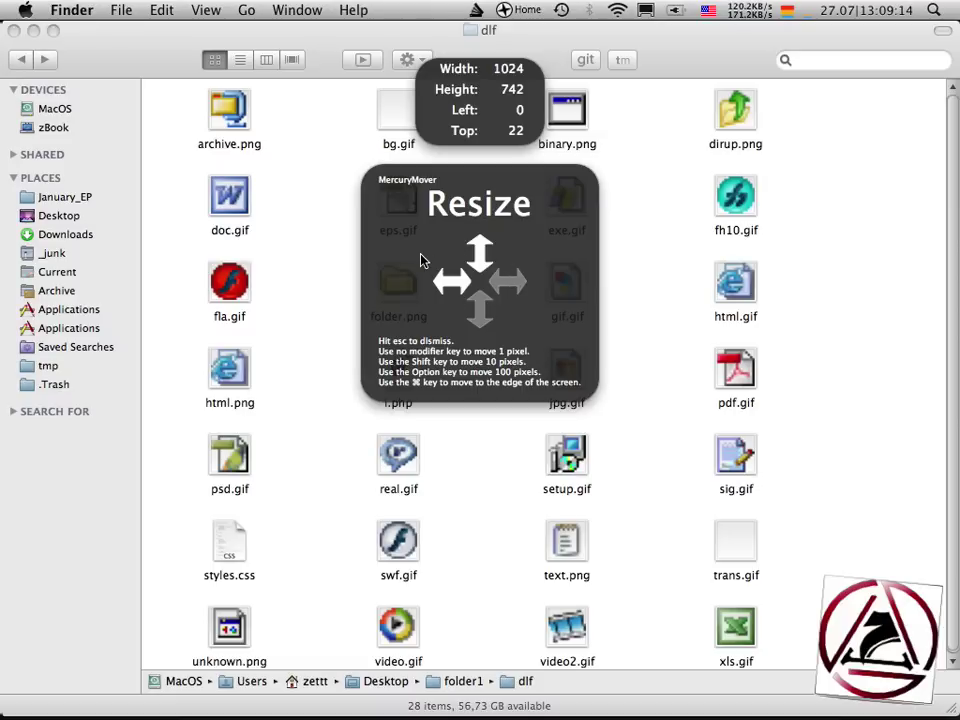
pyautogui.press('shift')
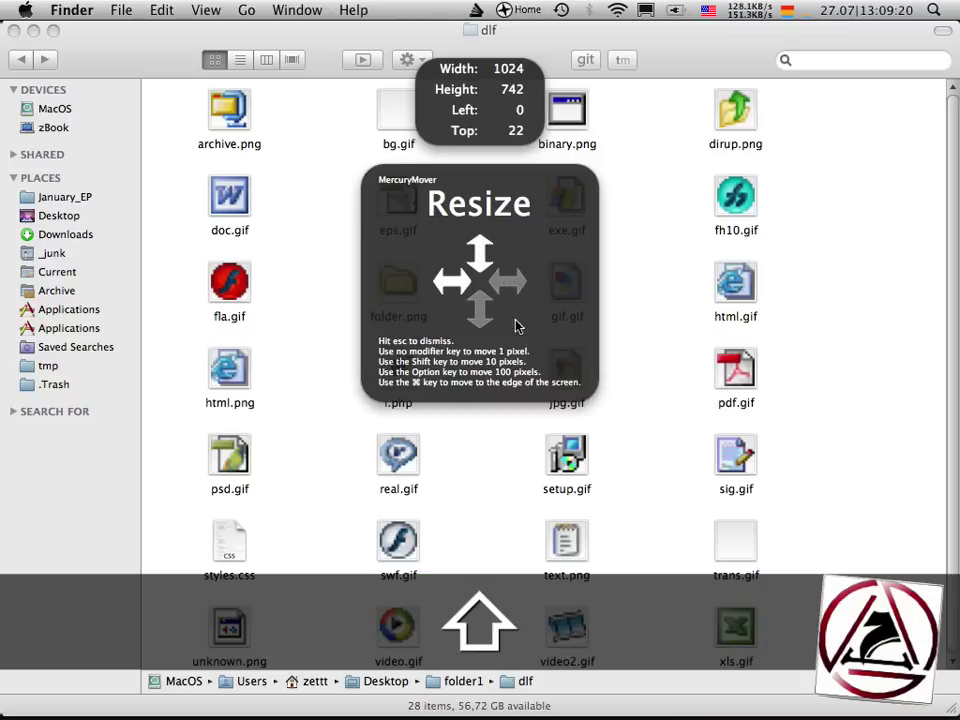
pyautogui.press('alt')
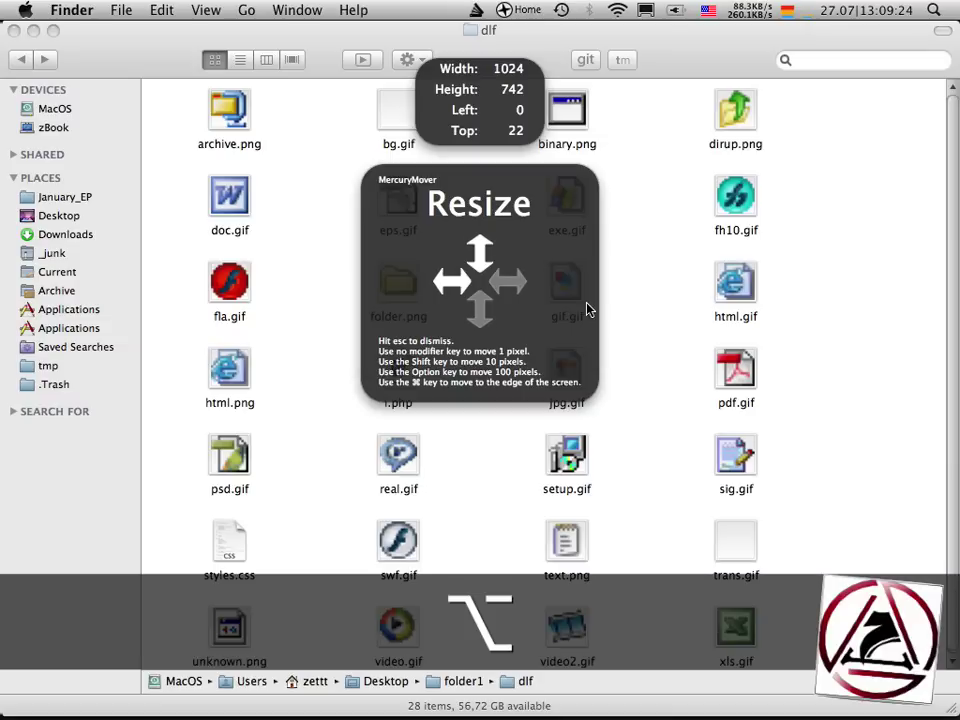
pyautogui.press('super')
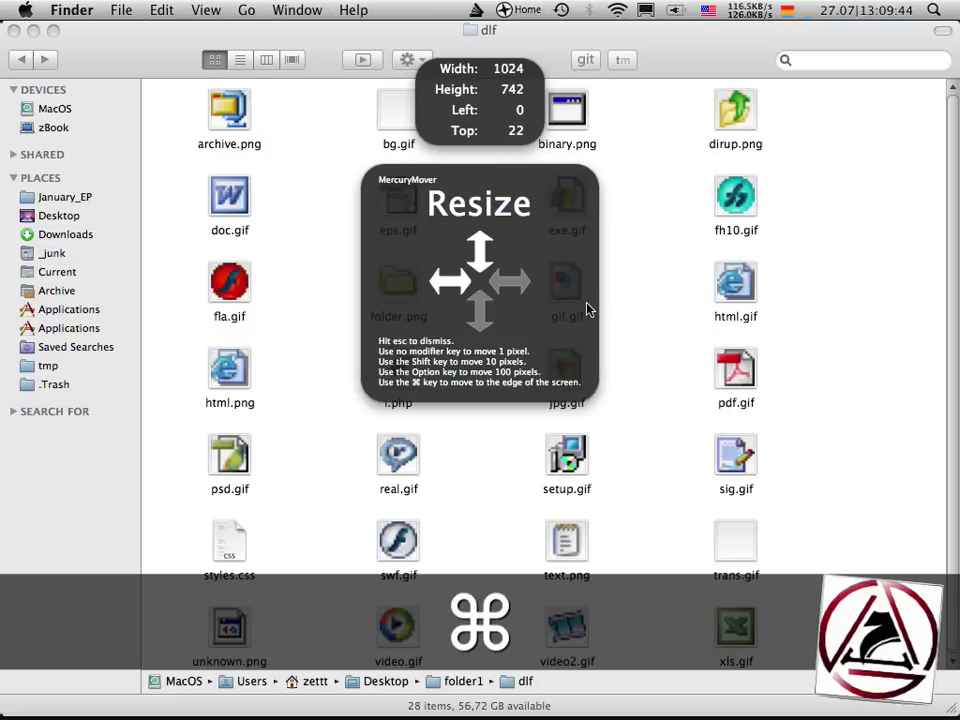
pyautogui.press('alt')
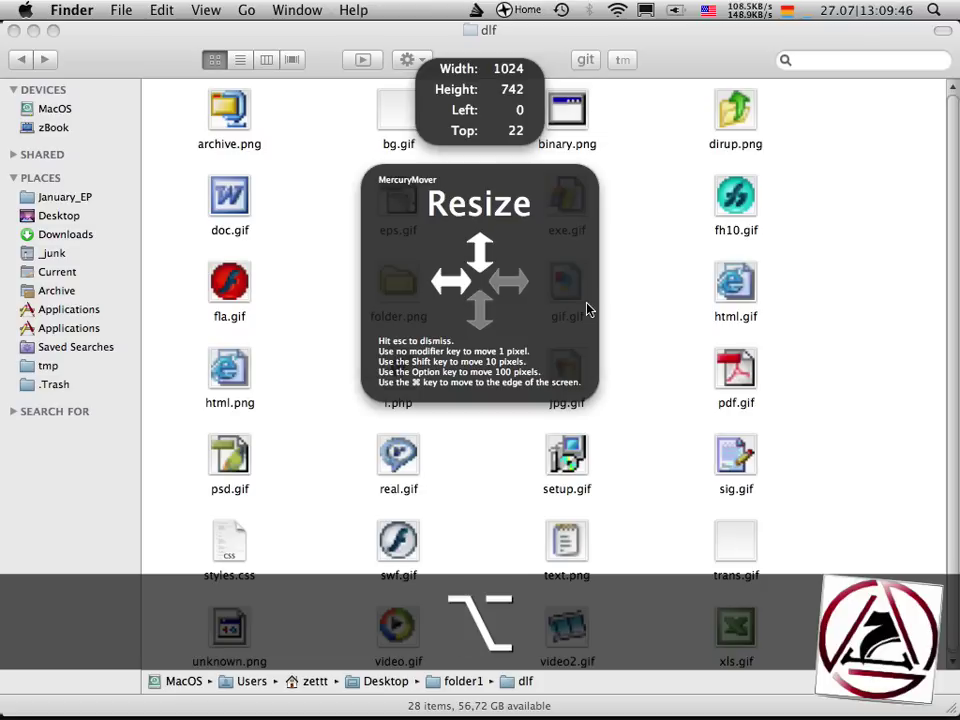
pyautogui.press('shift')
pyautogui.press('alt')
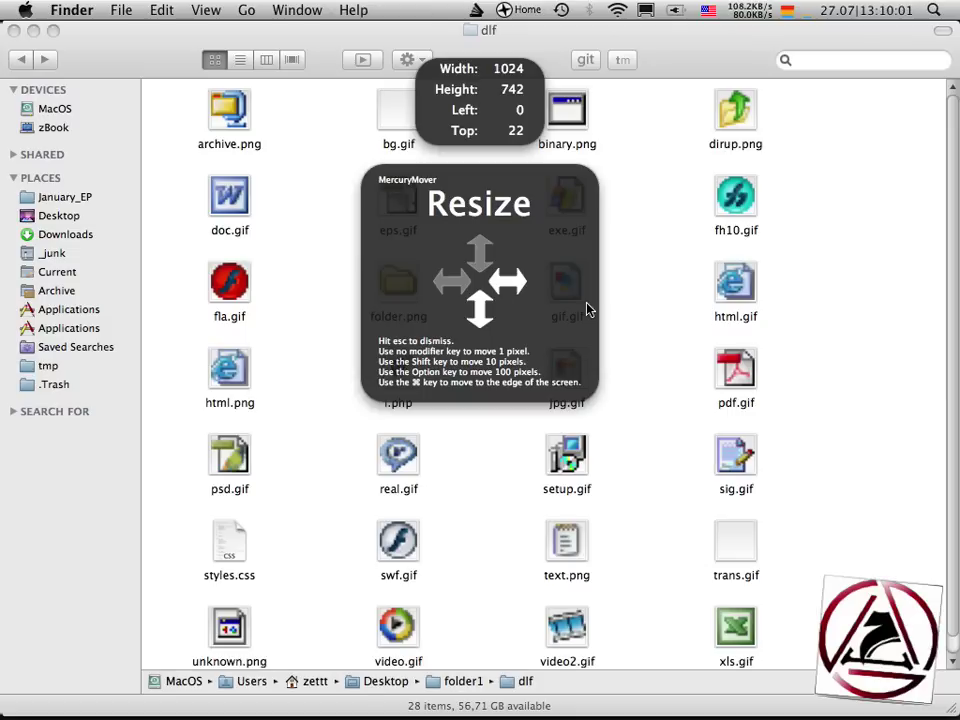
# Step: Shrink the dlf window in 100-pixel steps to 724×342, anchored at the top-left
pyautogui.press('alt')
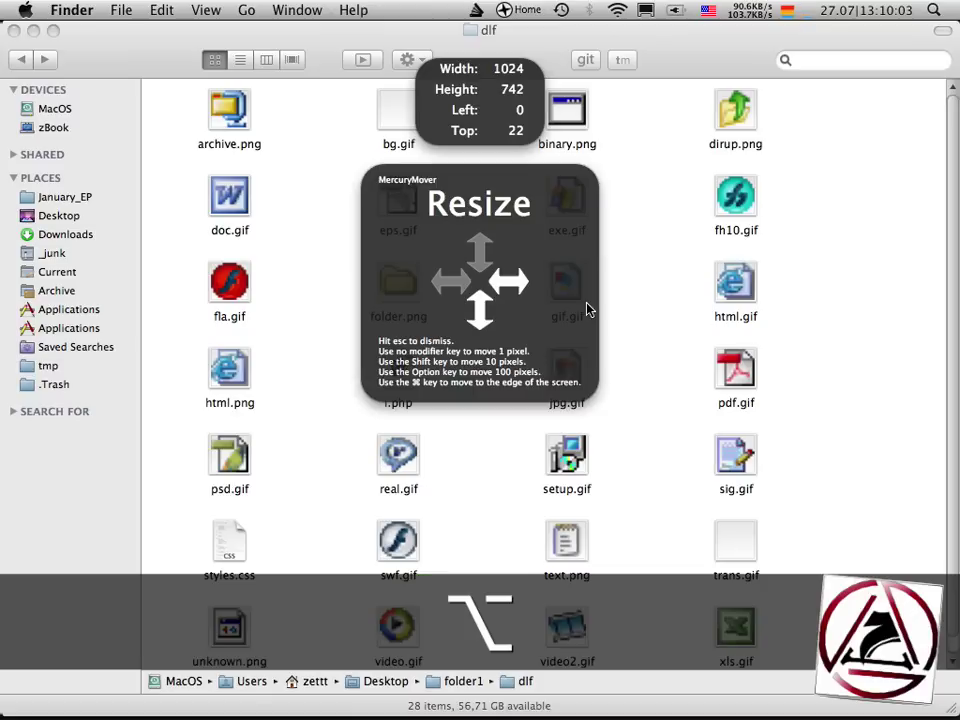
pyautogui.hotkey('alt', 'Left')
pyautogui.hotkey('alt', 'Up')
pyautogui.hotkey('alt', 'Up')
pyautogui.hotkey('alt', 'Up')
pyautogui.hotkey('alt', 'Left')
pyautogui.hotkey('alt', 'Left')
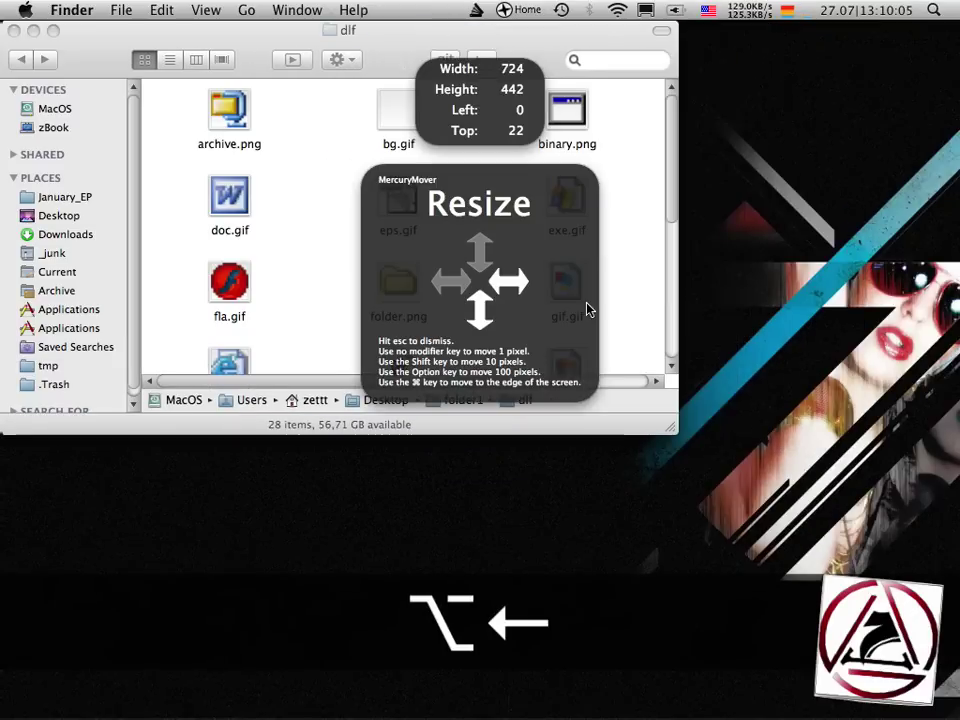
pyautogui.hotkey('alt', 'Up')
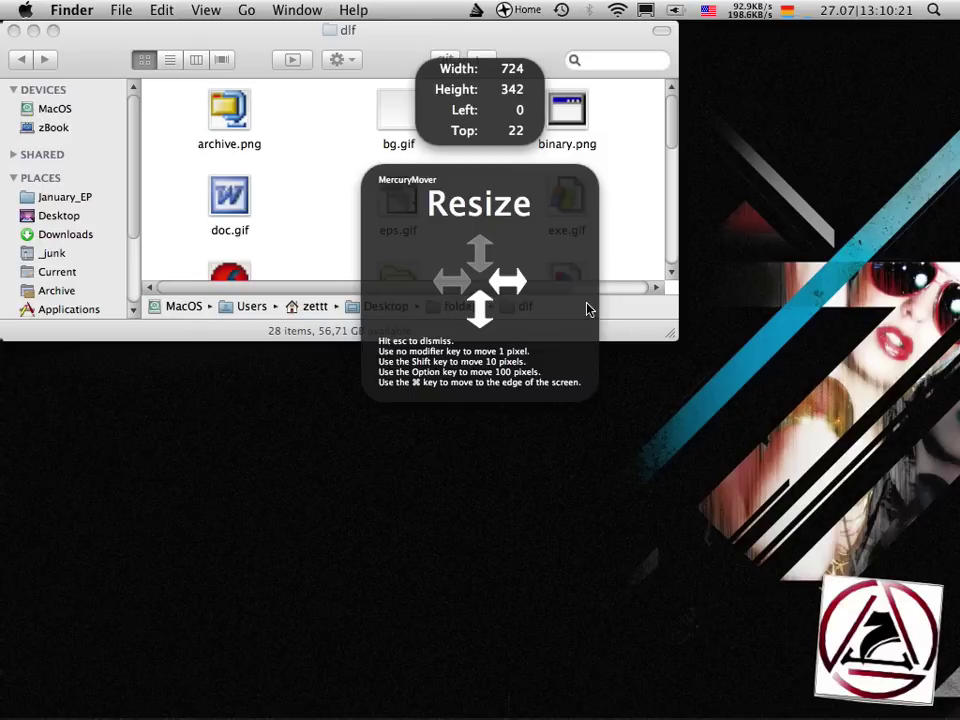
pyautogui.press('super')
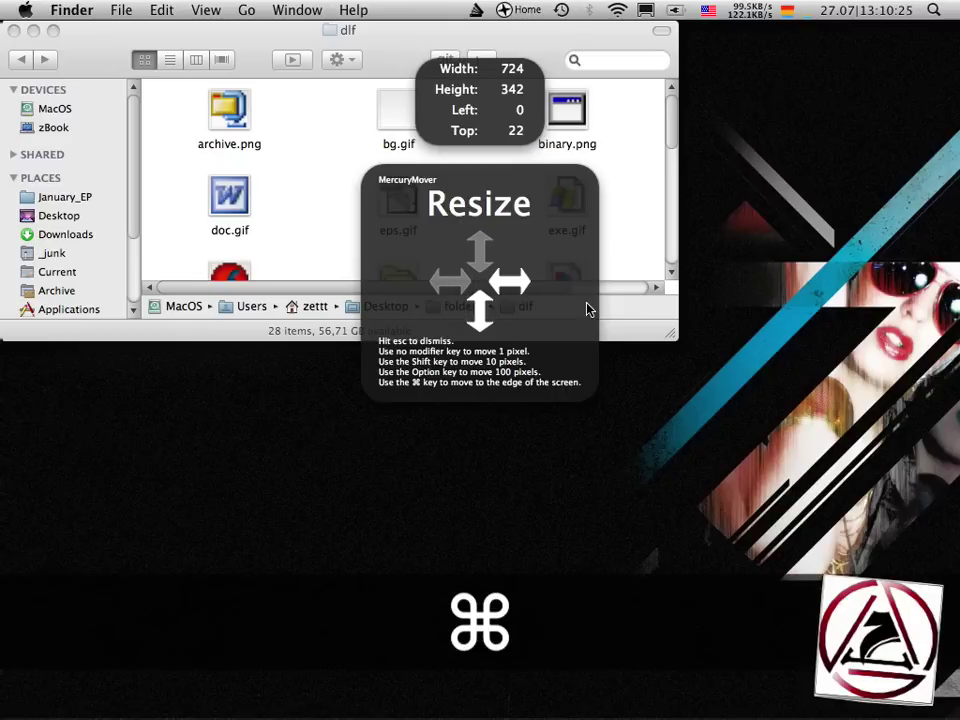
# Step: Save the 724×342 size as a Size Only favorite on key q and dismiss the resize panel
pyautogui.press('super+d')
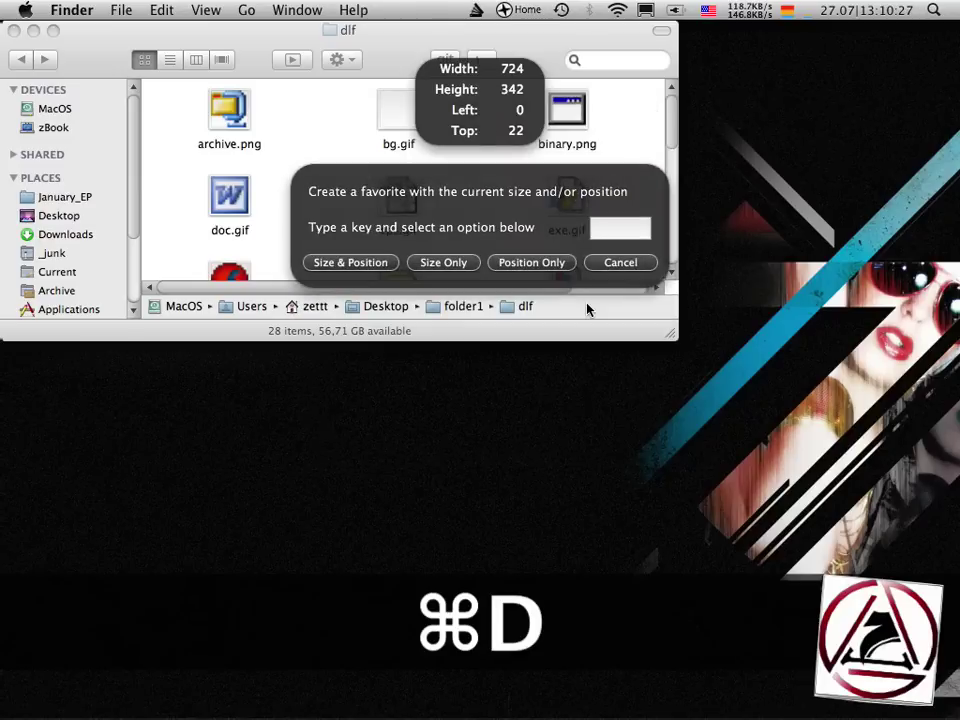
pyautogui.write('q')
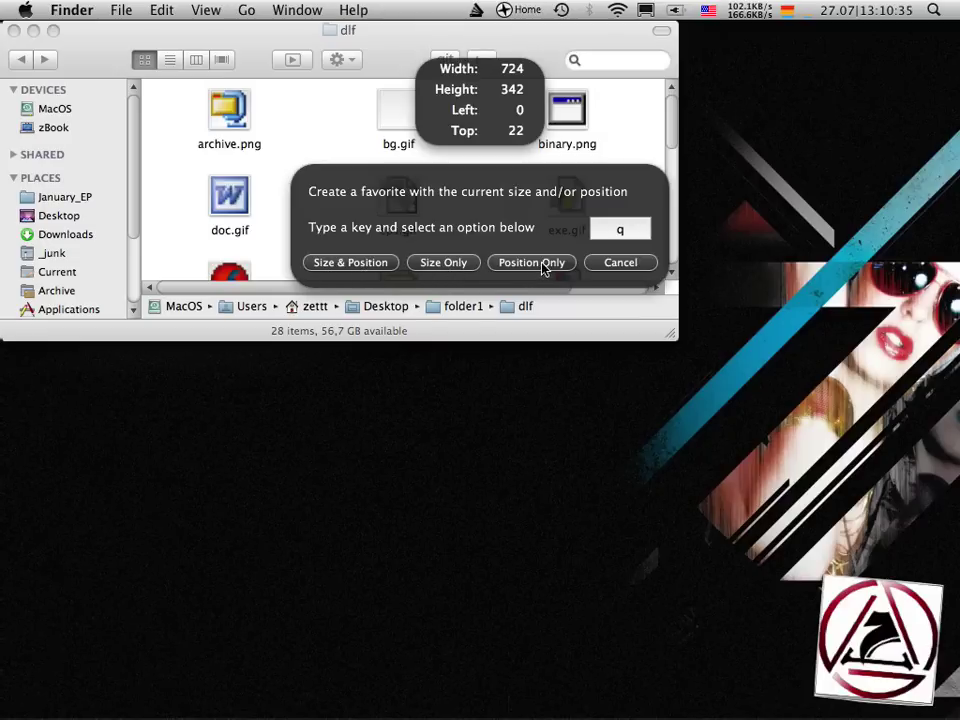
pyautogui.click(452, 266)
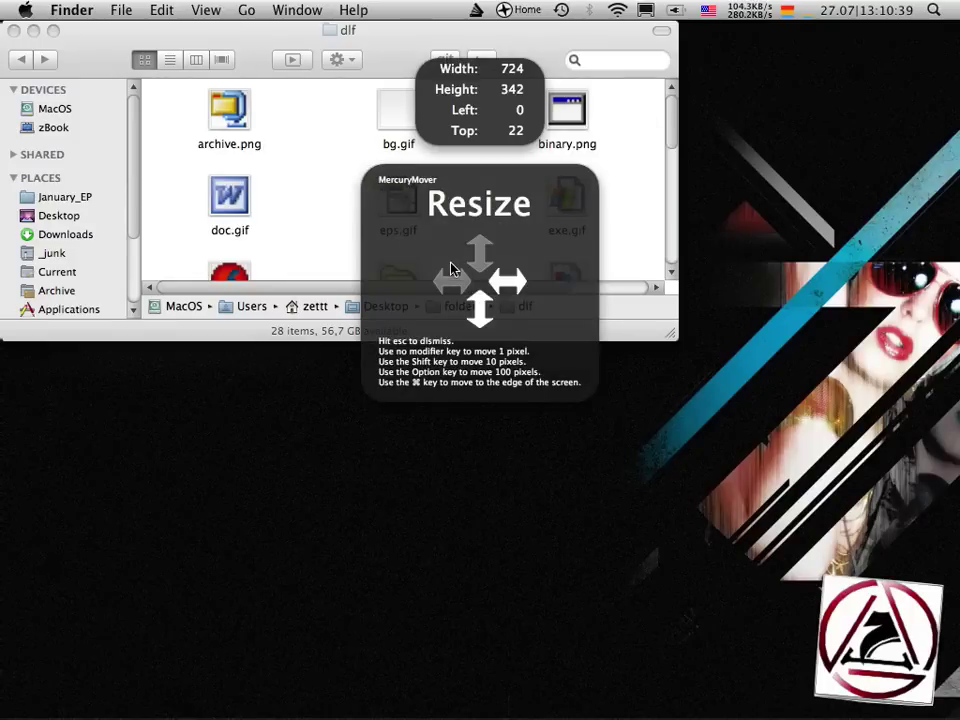
pyautogui.press('Escape')
# Step: Open folder2's dlf folder and size its window to 724×342 with the q favorite
pyautogui.press('super+F3')
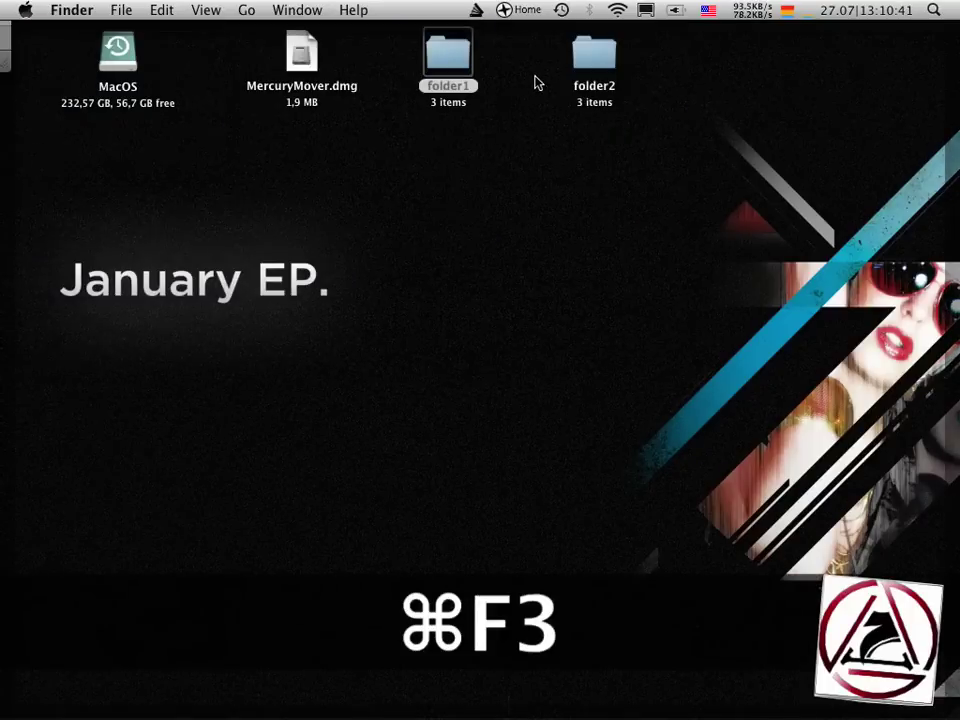
pyautogui.doubleClick(590, 56)
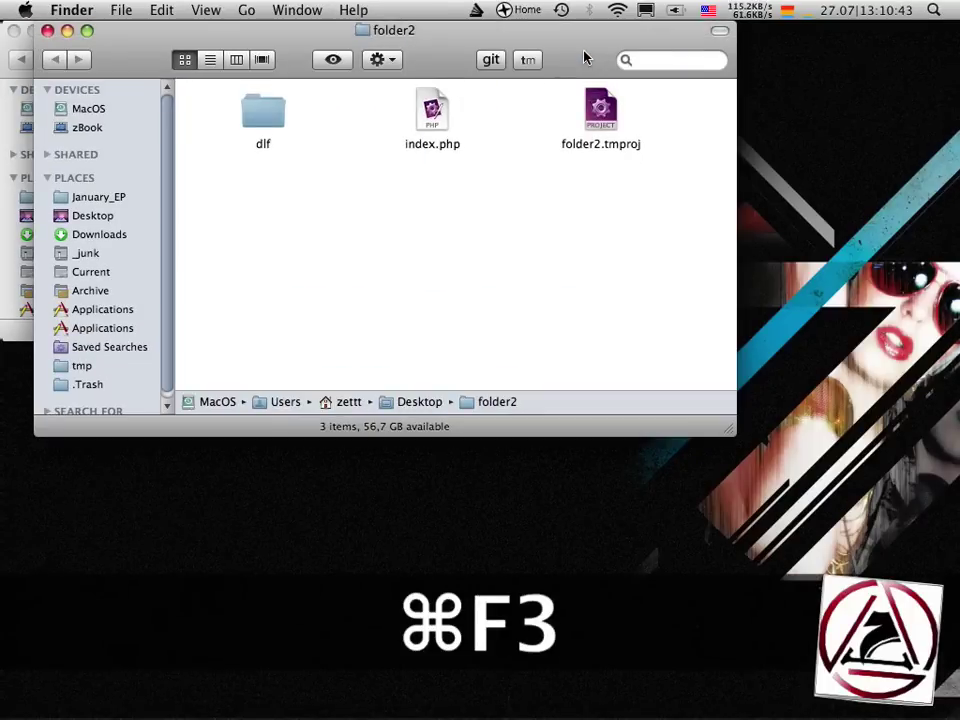
pyautogui.press('Down')
pyautogui.press('super+Down')
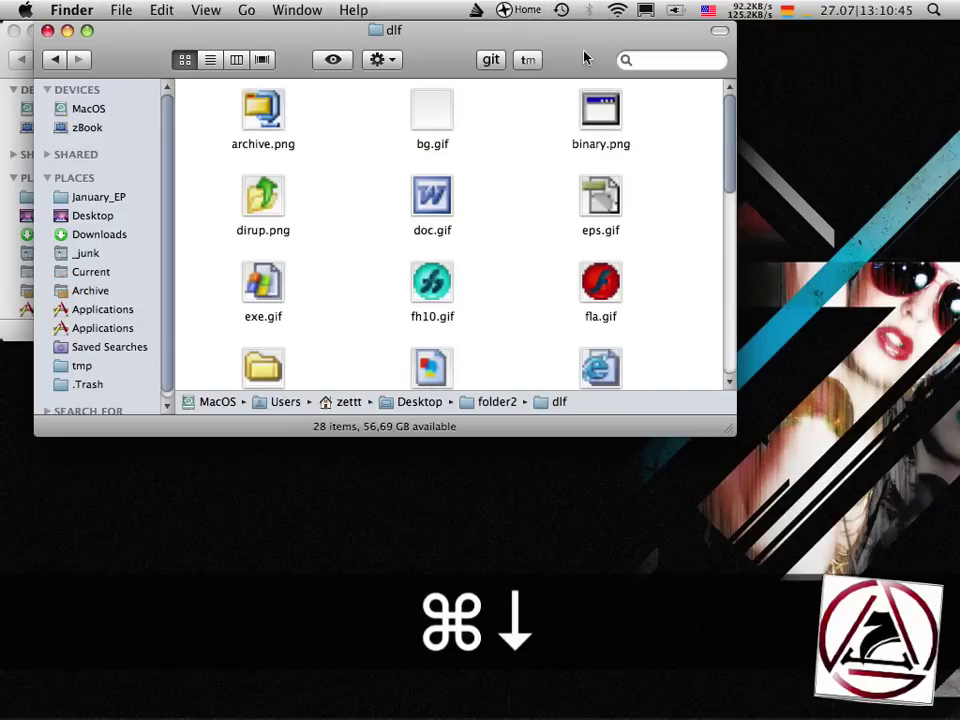
pyautogui.hotkey('ctrl', 'alt')
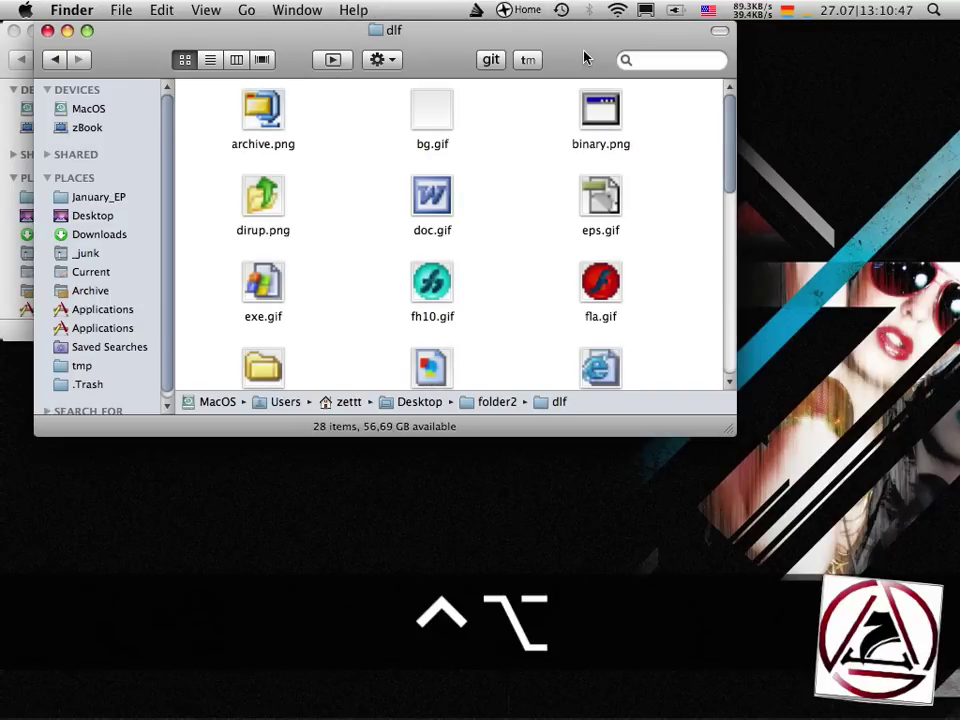
pyautogui.hotkey('ctrl', 'alt', 'Up')
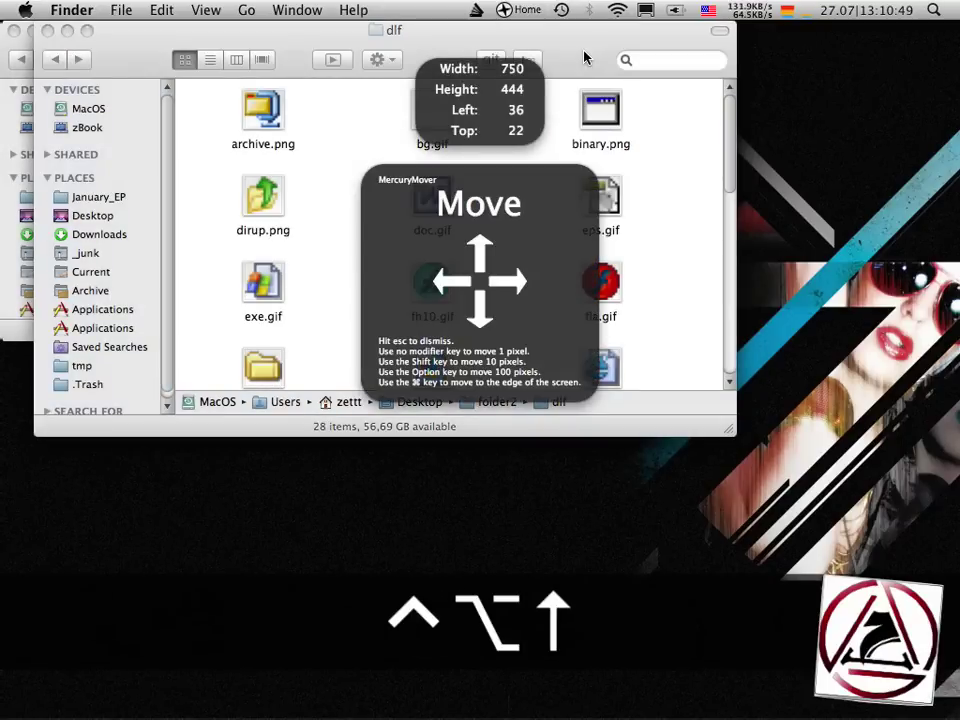
pyautogui.hotkey('ctrl', 'alt', 'Up')
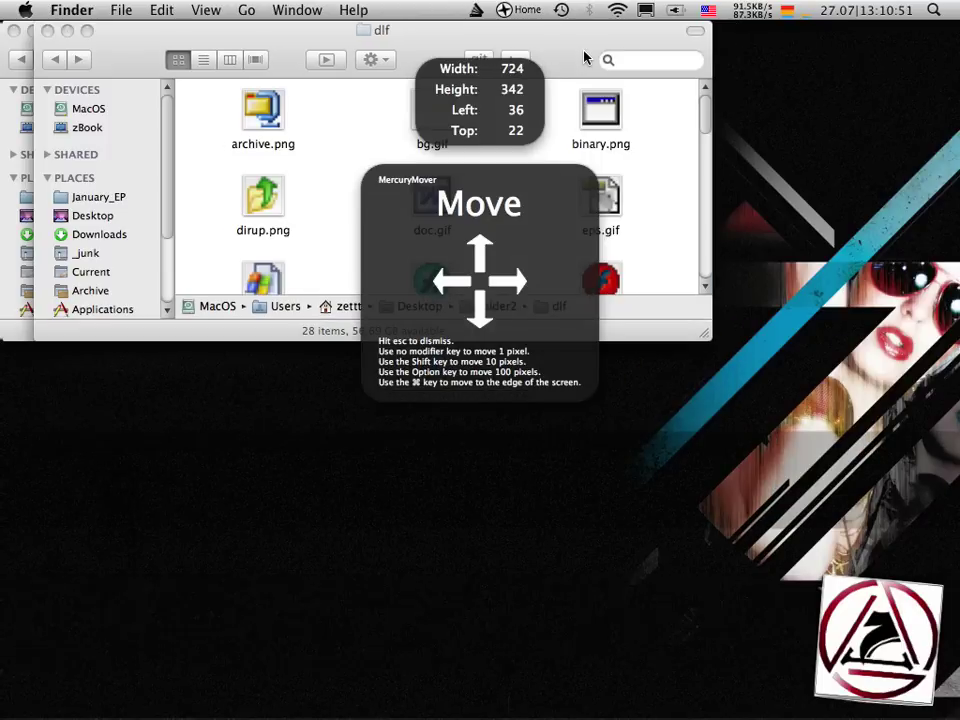
pyautogui.press('Escape')
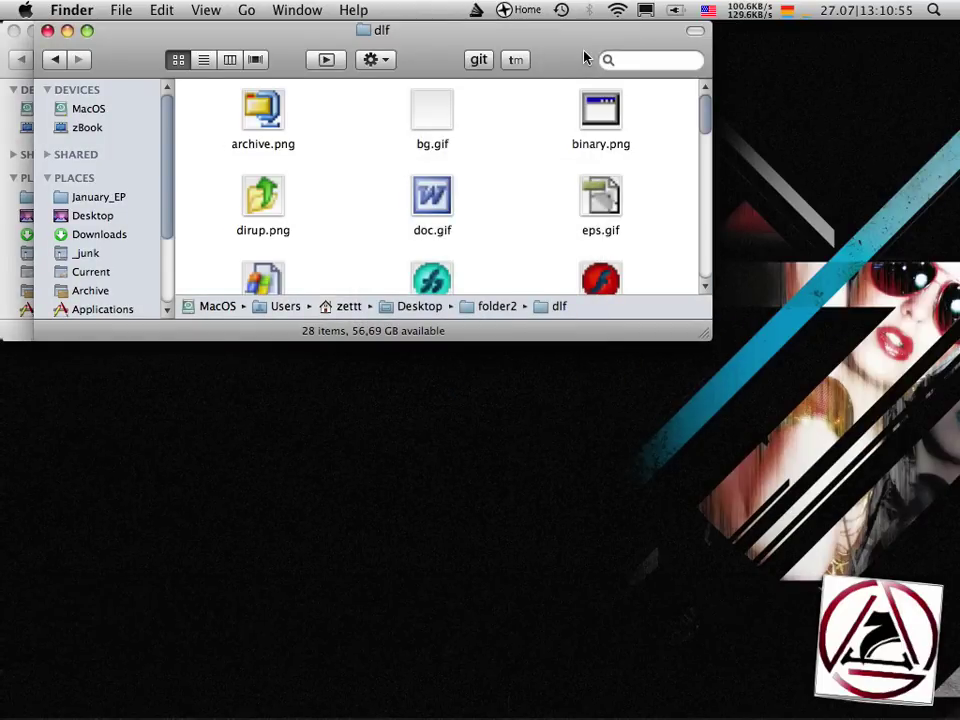
# Step: Place the second window at the left edge just below the first, showing folder2
pyautogui.hotkey('ctrl', 'alt', 'Up')
pyautogui.press('super+Left')
pyautogui.press('super+Down')
pyautogui.hotkey('alt', 'Up')
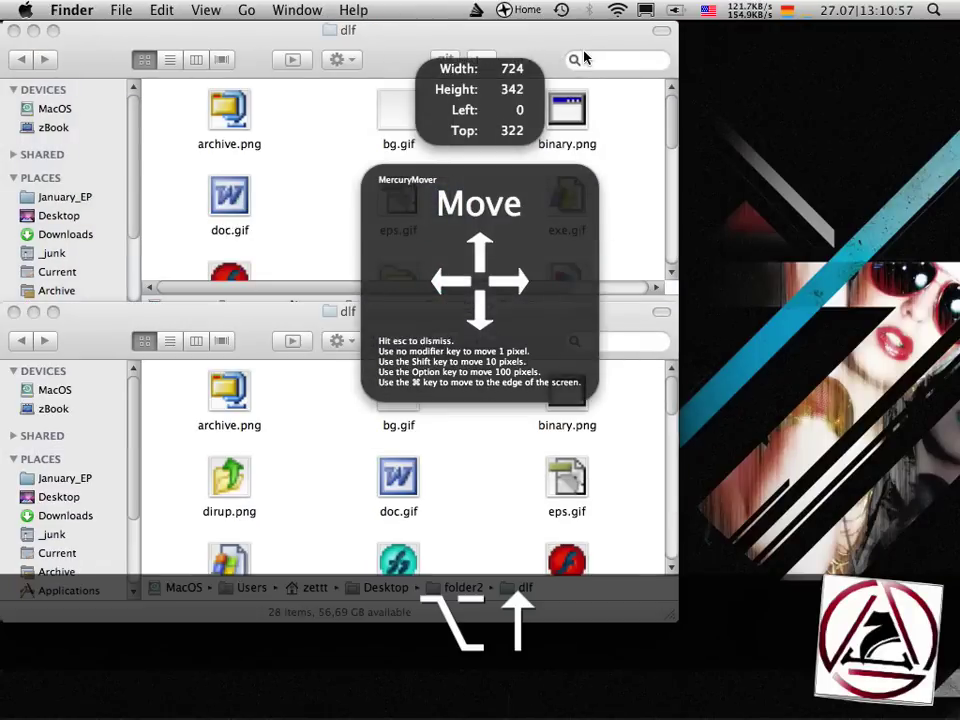
pyautogui.press('Down')
pyautogui.press('Down')
pyautogui.press('Down')
pyautogui.hotkey('shift', 'Down')
pyautogui.hotkey('shift', 'Down')
pyautogui.hotkey('shift', 'Down')
pyautogui.hotkey('shift', 'Down')
pyautogui.hotkey('shift', 'Down')
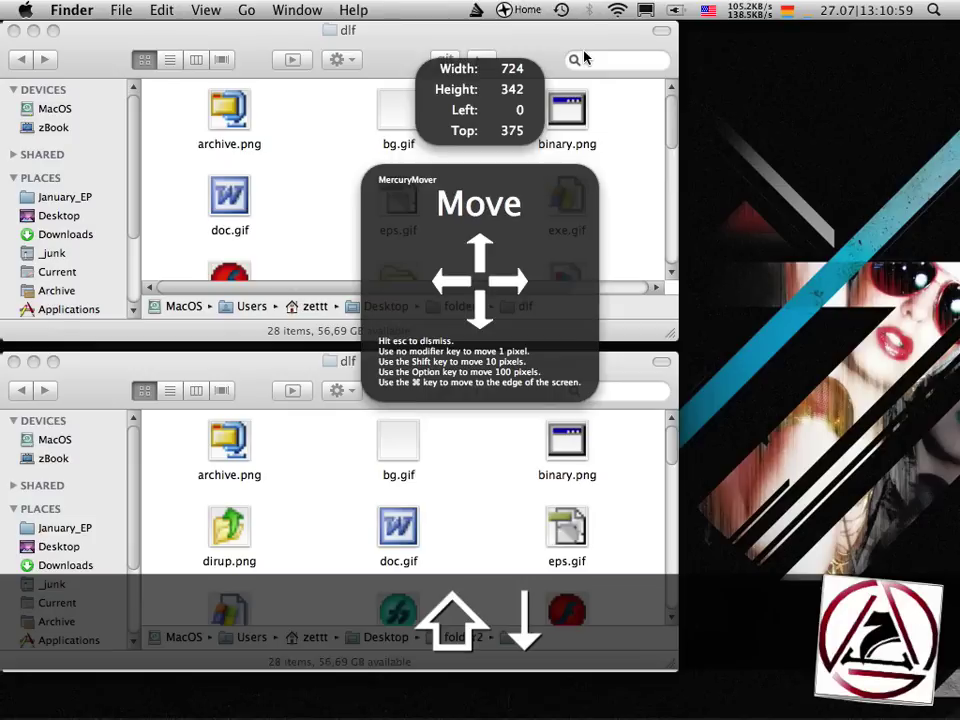
pyautogui.press('Up')
pyautogui.press('Up')
pyautogui.press('Up')
pyautogui.press('Up')
pyautogui.press('Up')
pyautogui.press('Up')
pyautogui.press('Up')
pyautogui.press('Up')
pyautogui.press('Up')
pyautogui.press('Up')
pyautogui.press('Up')
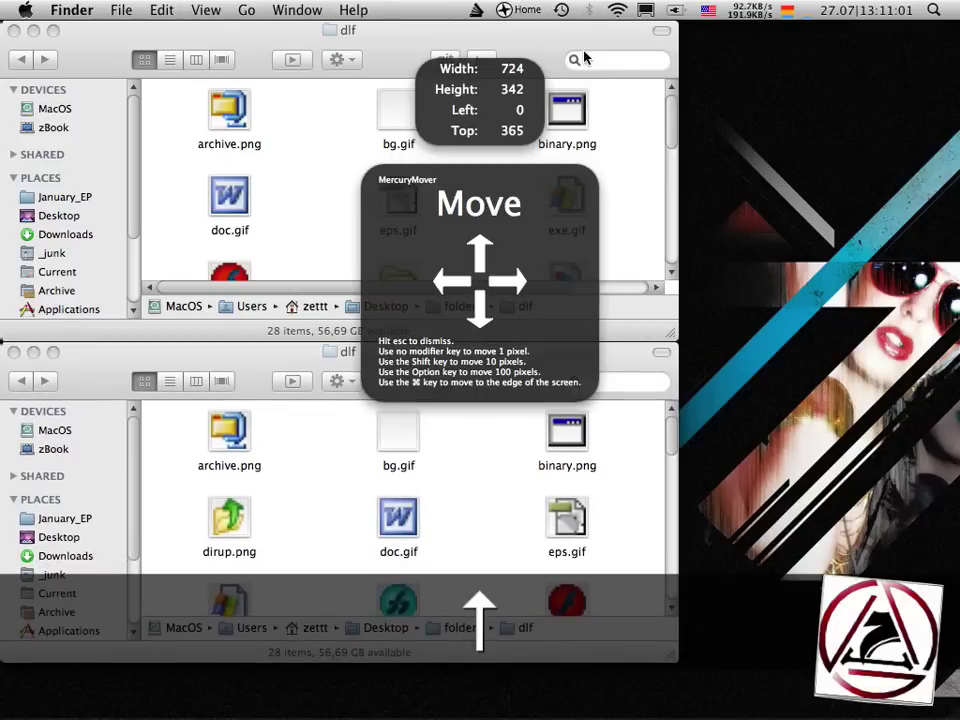
pyautogui.press('Escape')
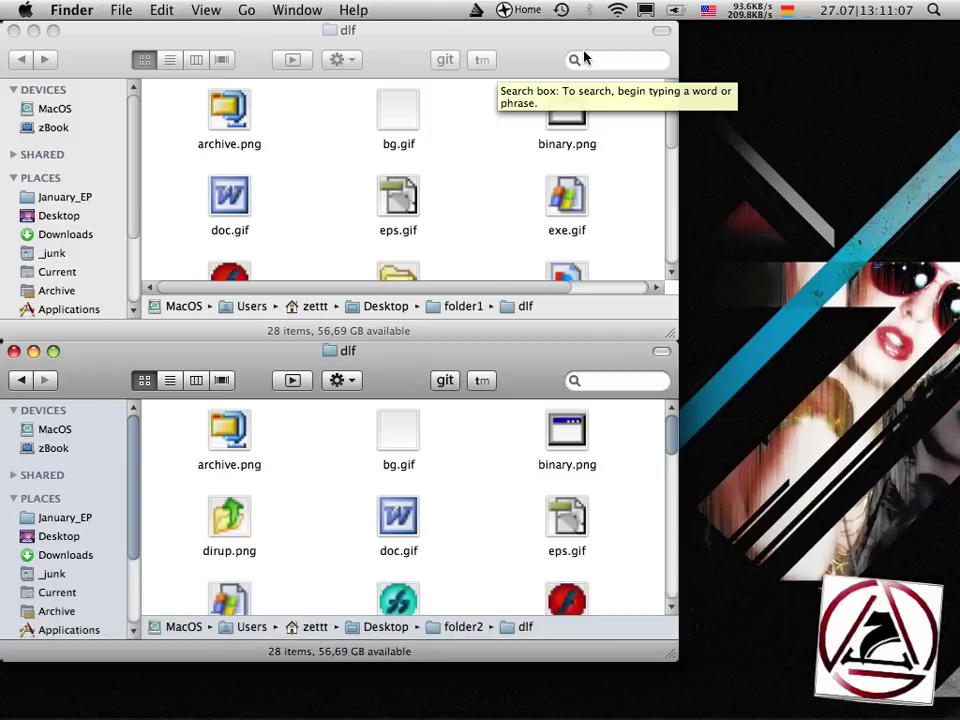
pyautogui.press('super+Up')
# Step: Open folder1.tmproj and folder2.tmproj in TextMate from the two Finder windows
pyautogui.click(482, 144)
pyautogui.press('super+Up')
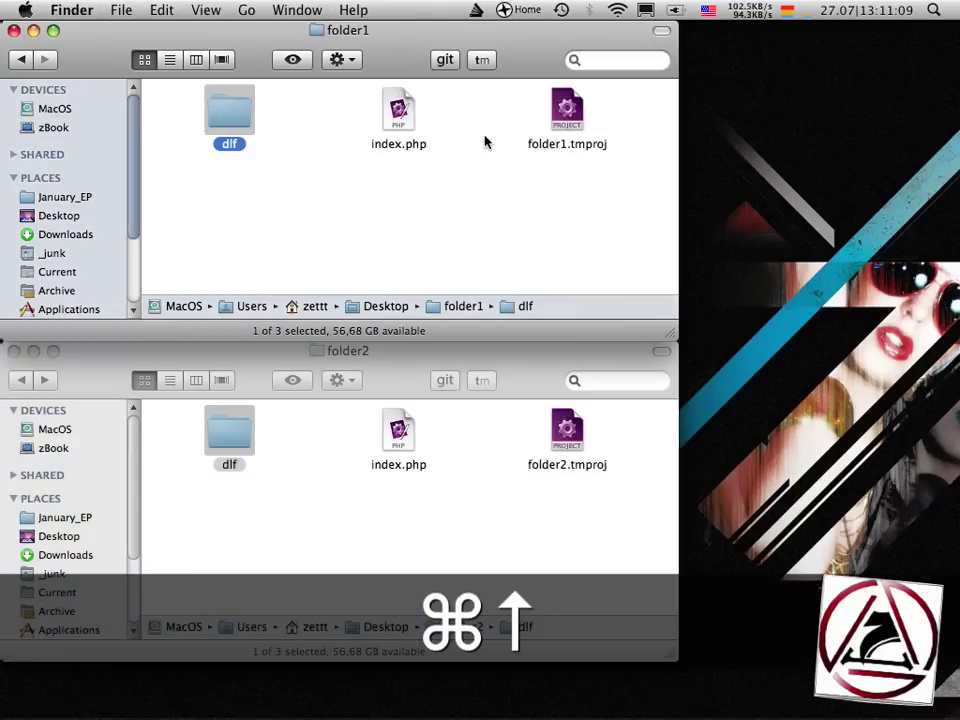
pyautogui.doubleClick(556, 124)
pyautogui.press('super+Tab')
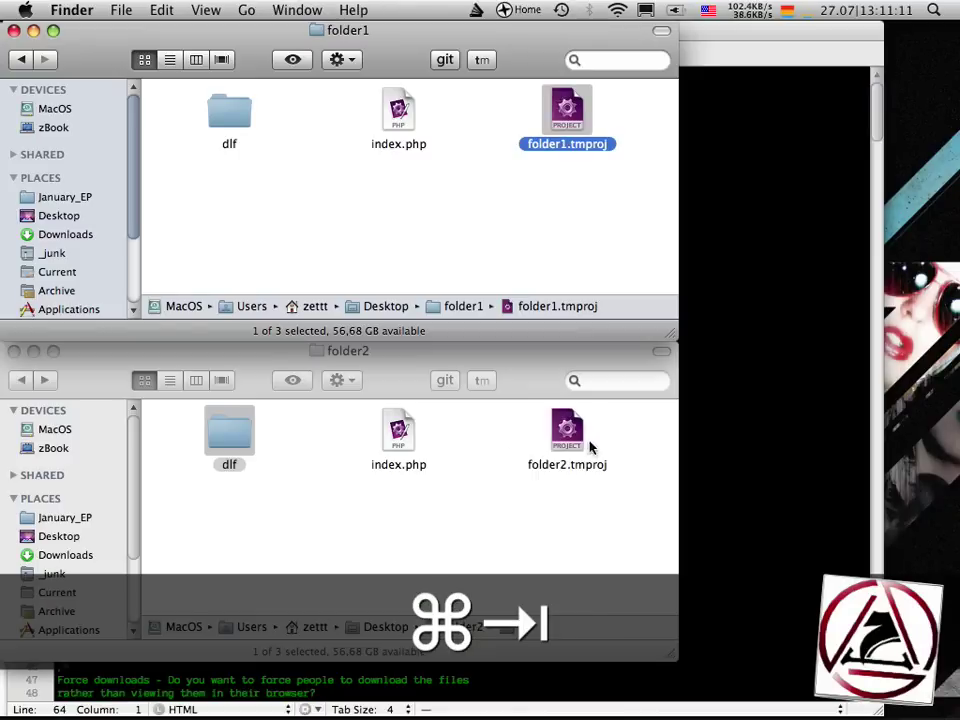
pyautogui.doubleClick(580, 442)
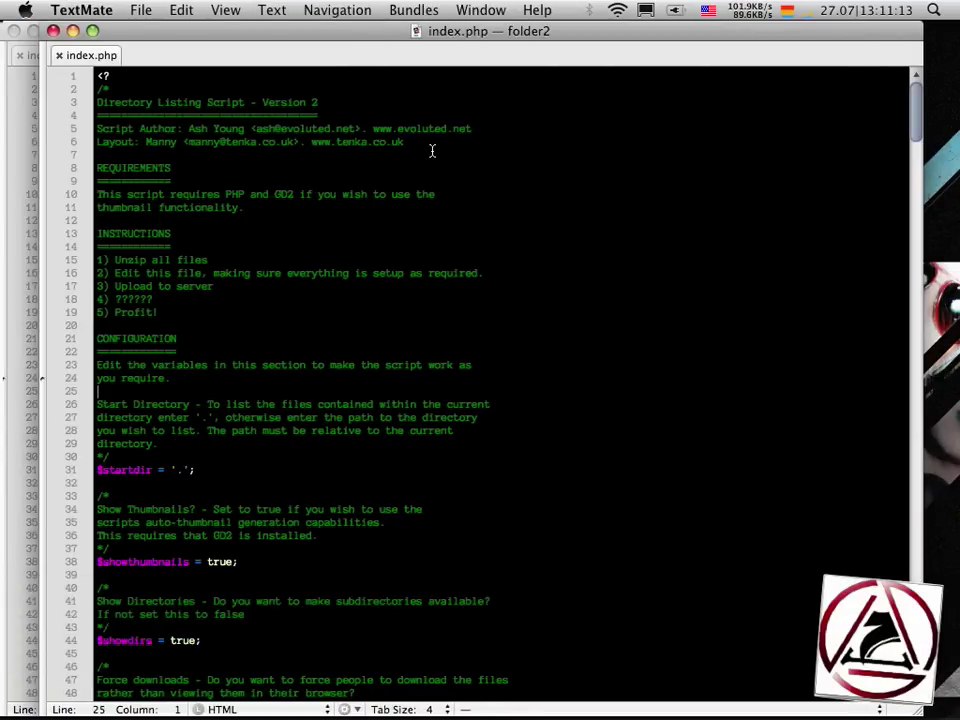
# Step: Use Exposé to bring folder1's index.php window to the front
pyautogui.press('super+F2')
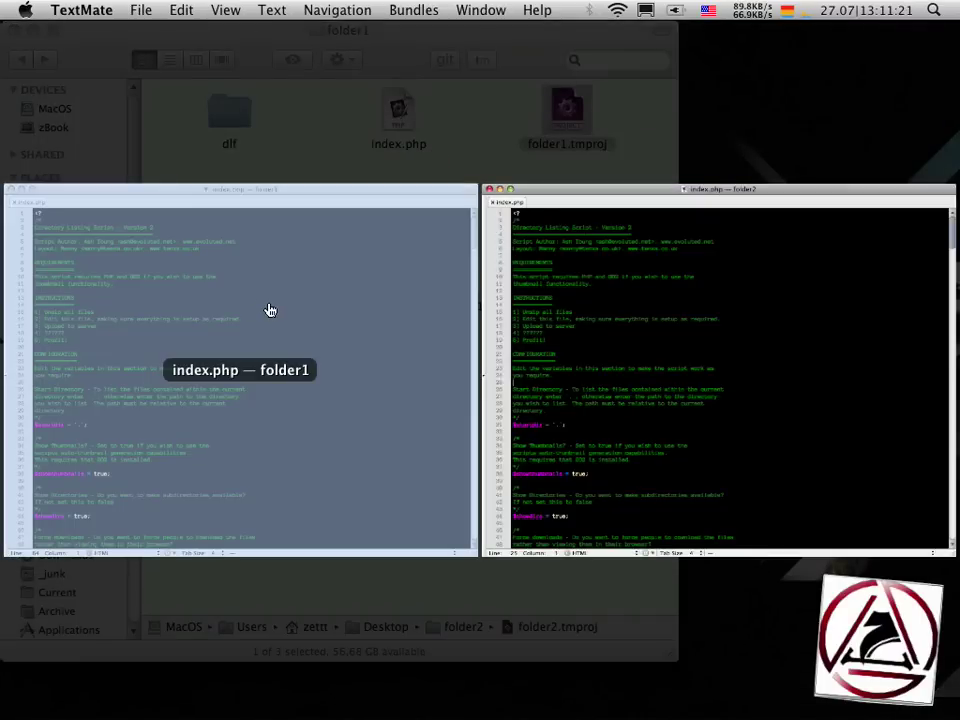
pyautogui.click(269, 310)
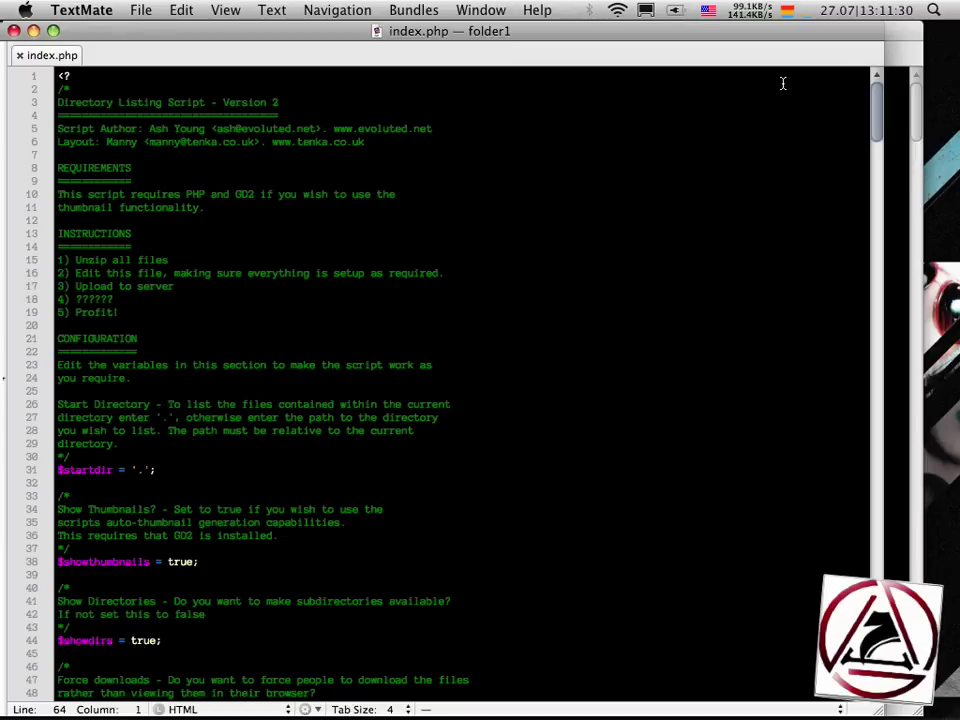
pyautogui.click(885, 37)
pyautogui.press('super+grave')
pyautogui.press('super+Tab')
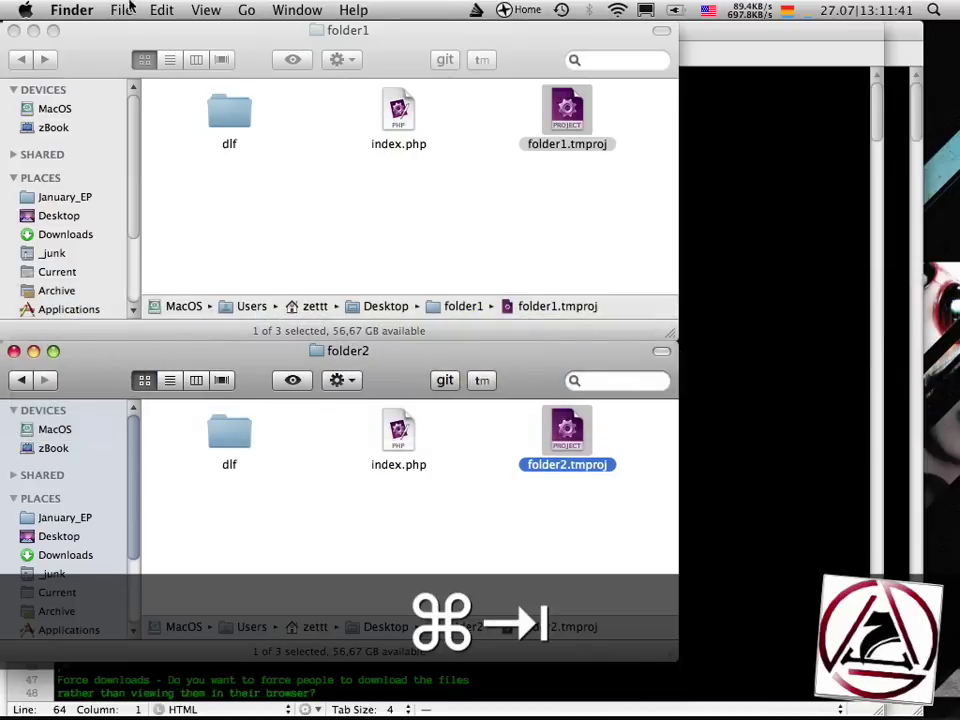
pyautogui.click(25, 10)
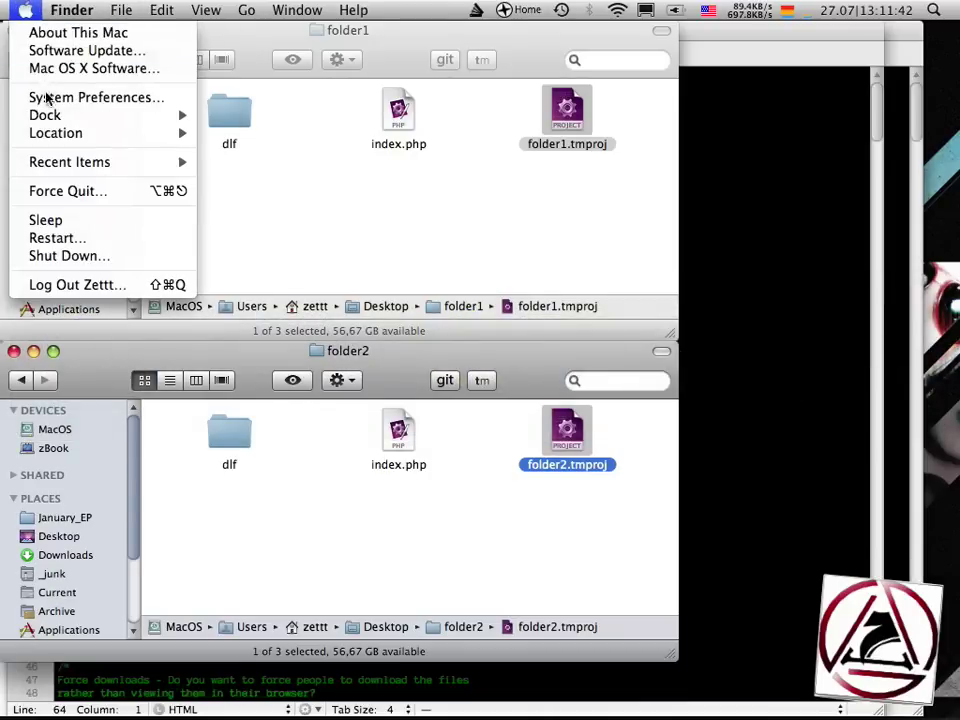
pyautogui.click(40, 97)
pyautogui.moveTo(484, 163); pyautogui.dragTo(508, 86)
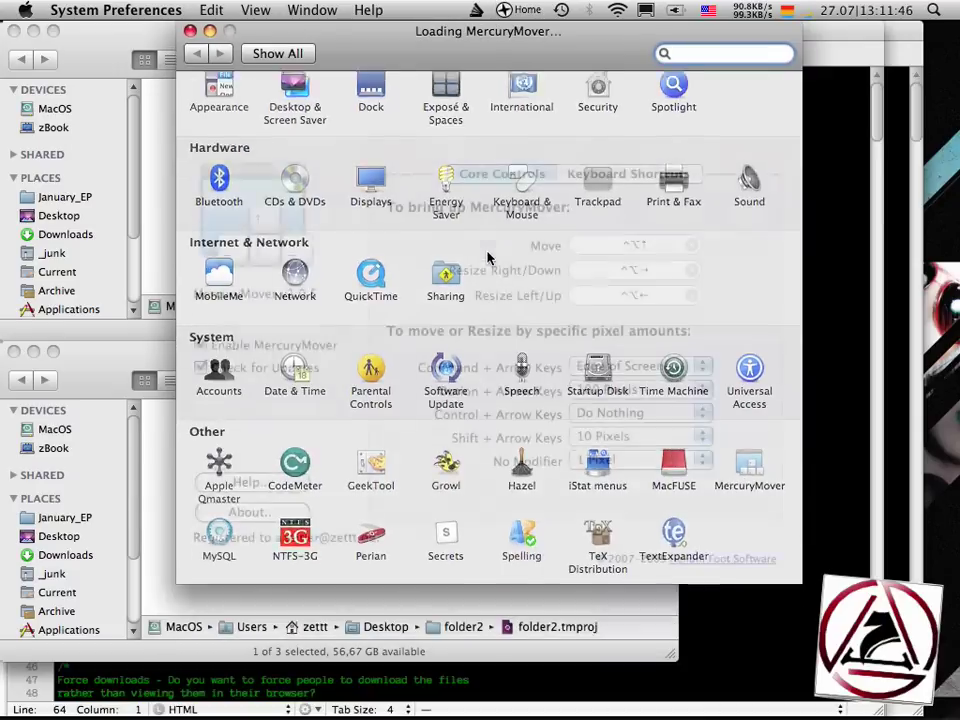
pyautogui.click(589, 103)
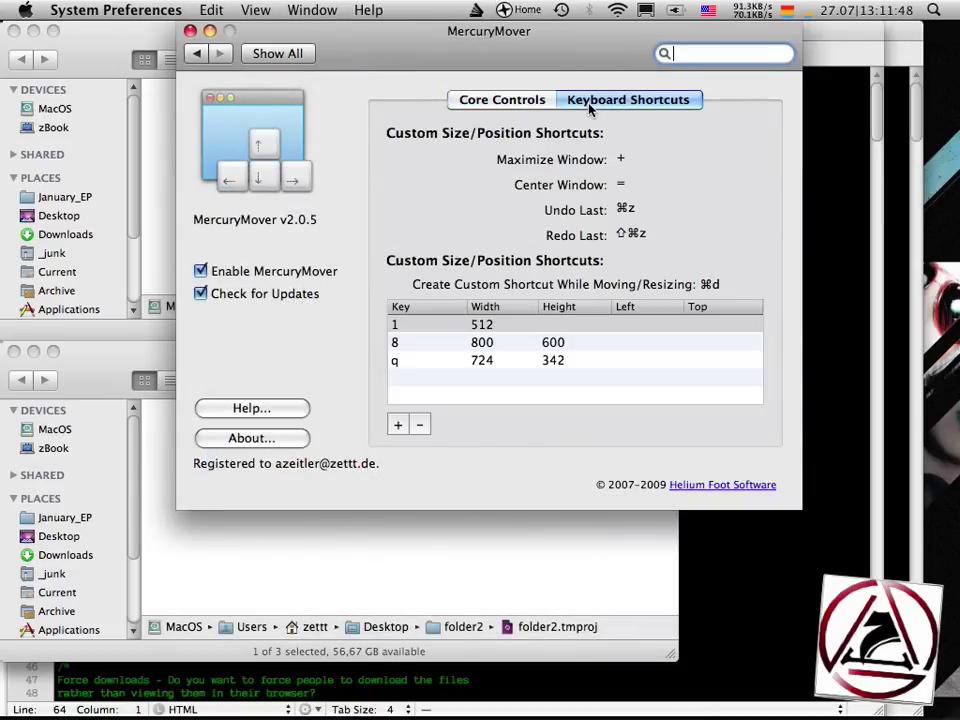
pyautogui.click(391, 326)
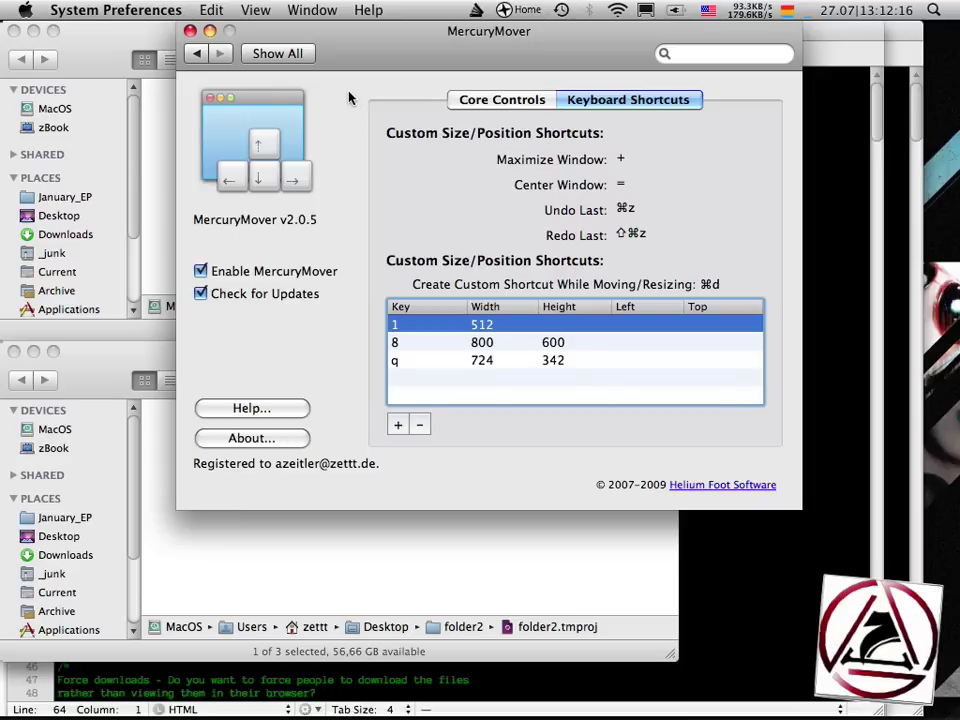
pyautogui.click(190, 31)
# Step: Resize both TextMate index.php windows to 512 px wide, snapping folder2 right and folder1 left
pyautogui.click(705, 197)
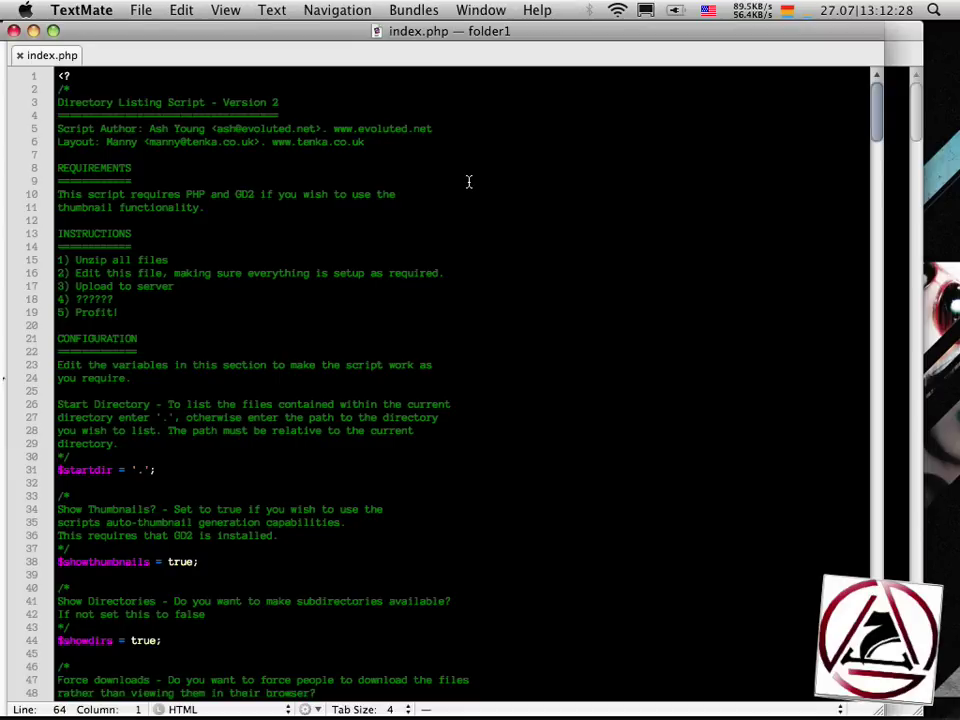
pyautogui.hotkey('ctrl', 'alt')
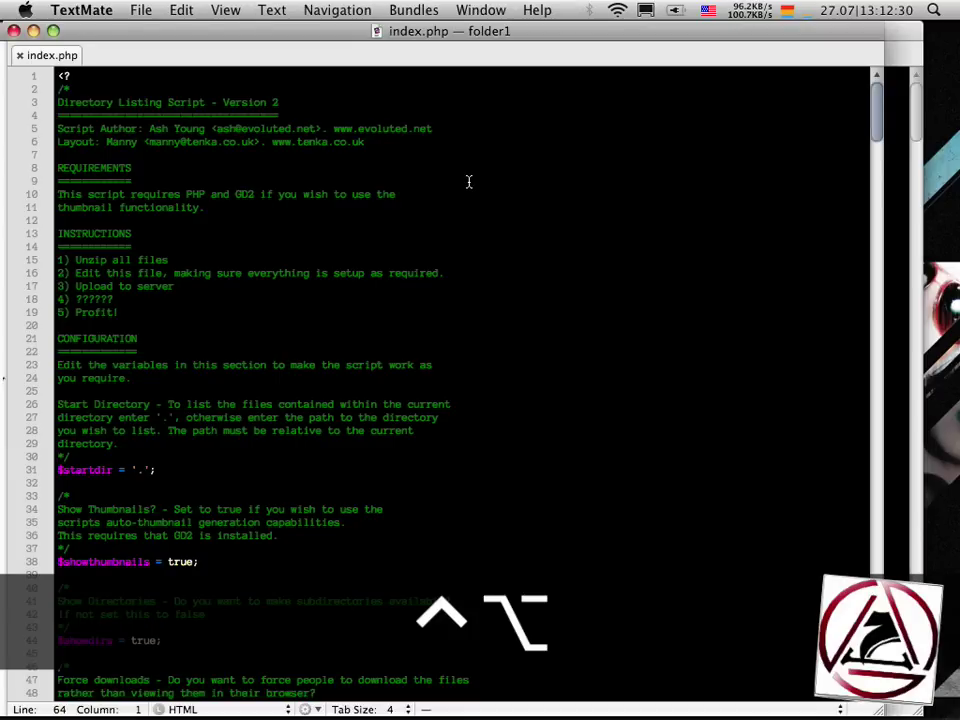
pyautogui.hotkey('ctrl', 'alt', 'Up')
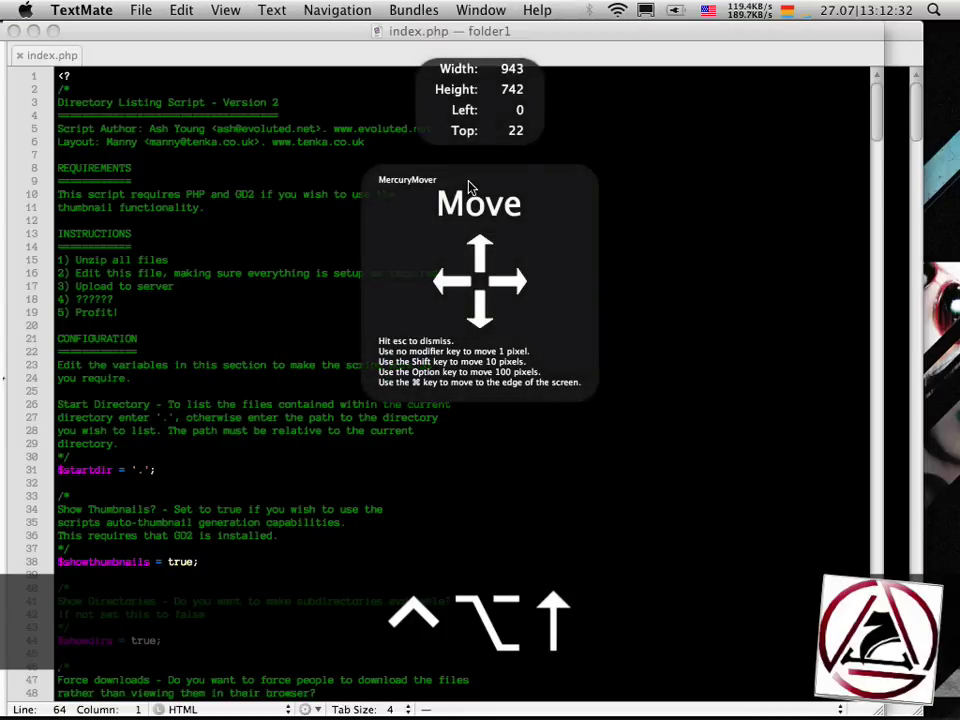
pyautogui.press('super+grave')
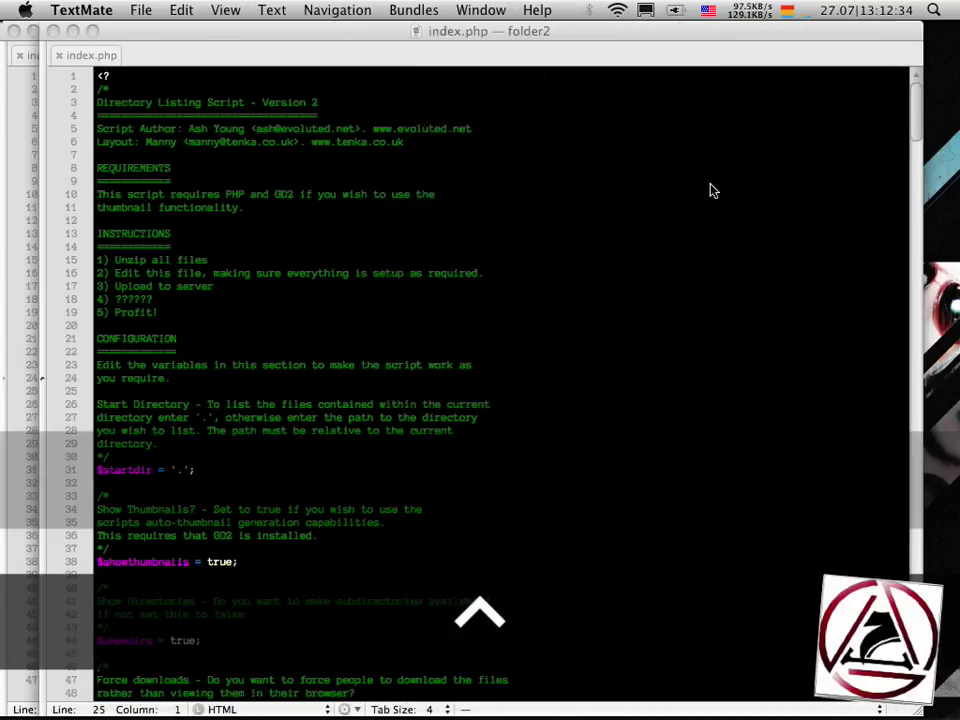
pyautogui.hotkey('ctrl', 'alt', 'Up')
pyautogui.press('1')
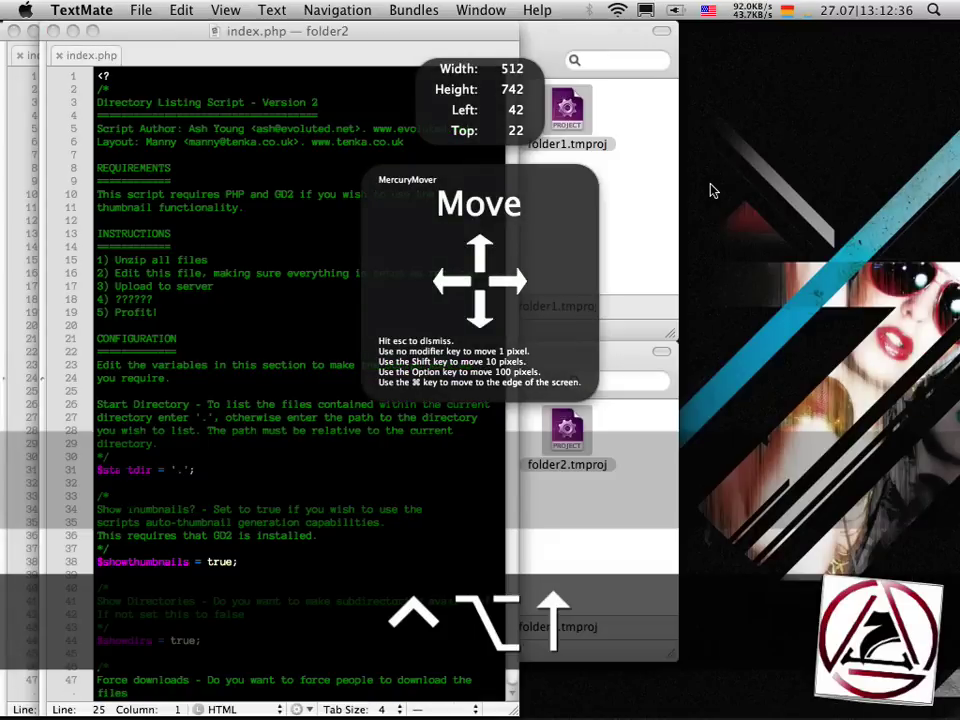
pyautogui.press('super+Right')
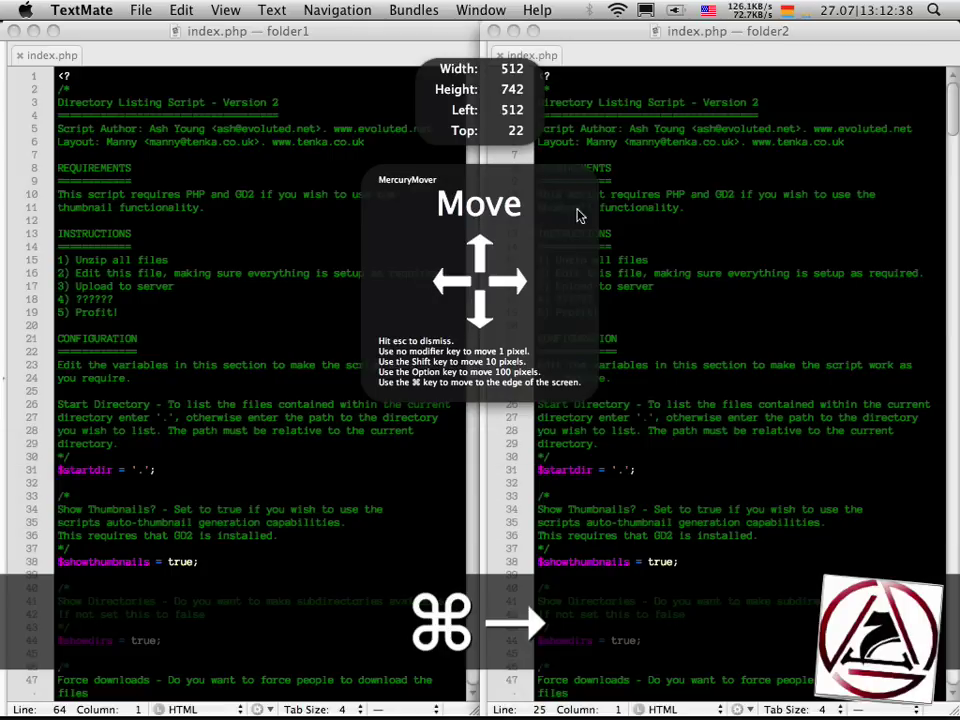
pyautogui.click(333, 283)
pyautogui.hotkey('ctrl', 'alt', 'Up')
pyautogui.press('super+Left')
pyautogui.press('Escape')
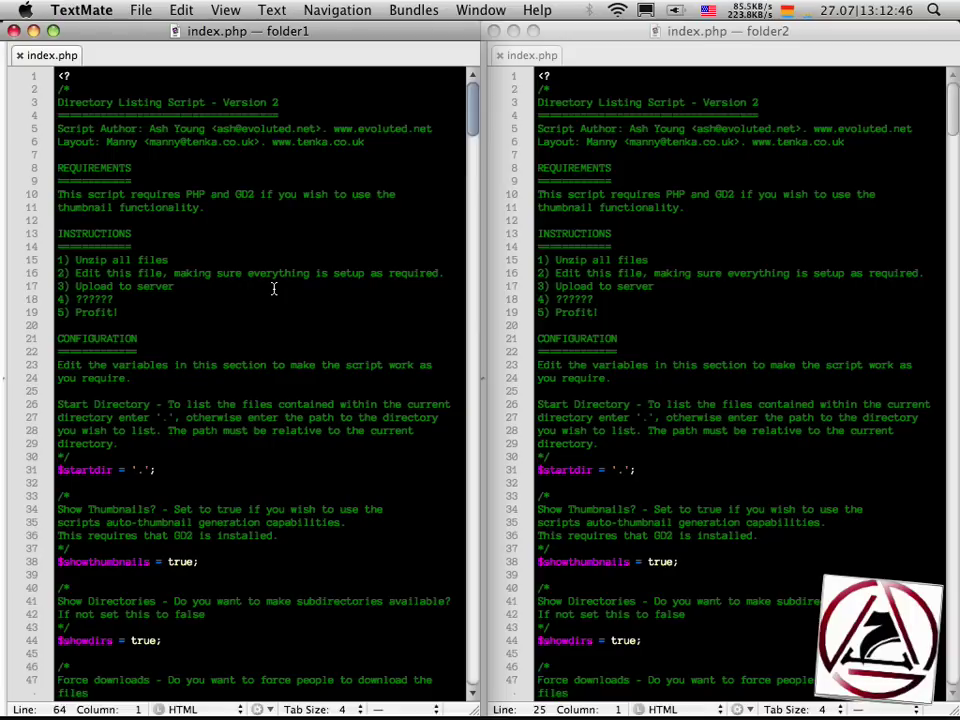
# Step: Scroll through both index.php files to compare them, then close both editor windows
pyautogui.scroll(-10, 273, 289)
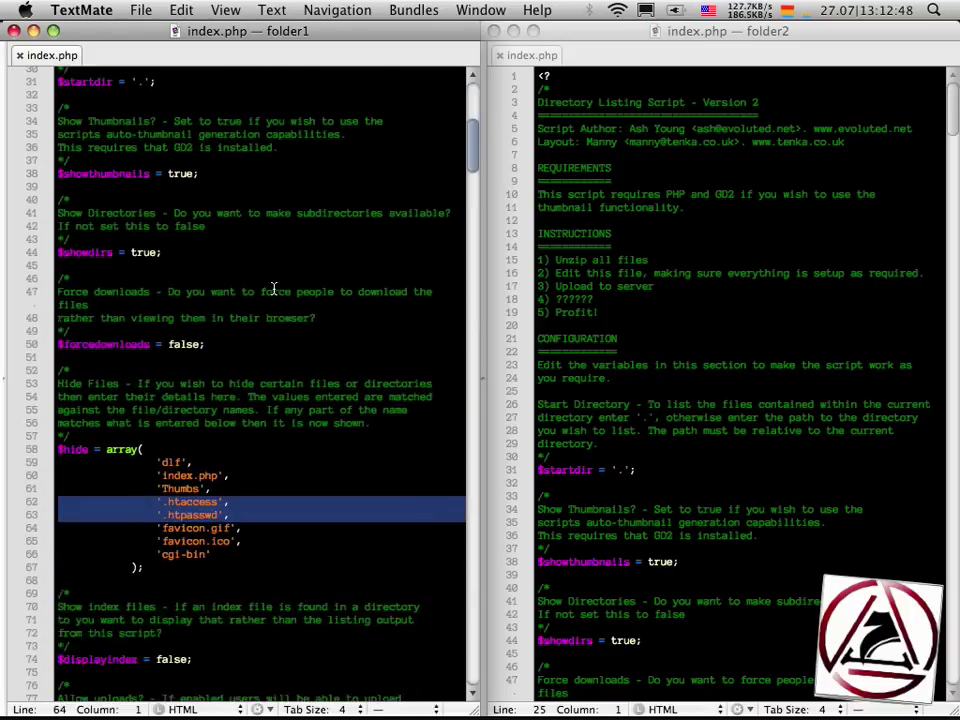
pyautogui.click(578, 362)
pyautogui.scroll(-4, 590, 360)
pyautogui.scroll(-8, 593, 360)
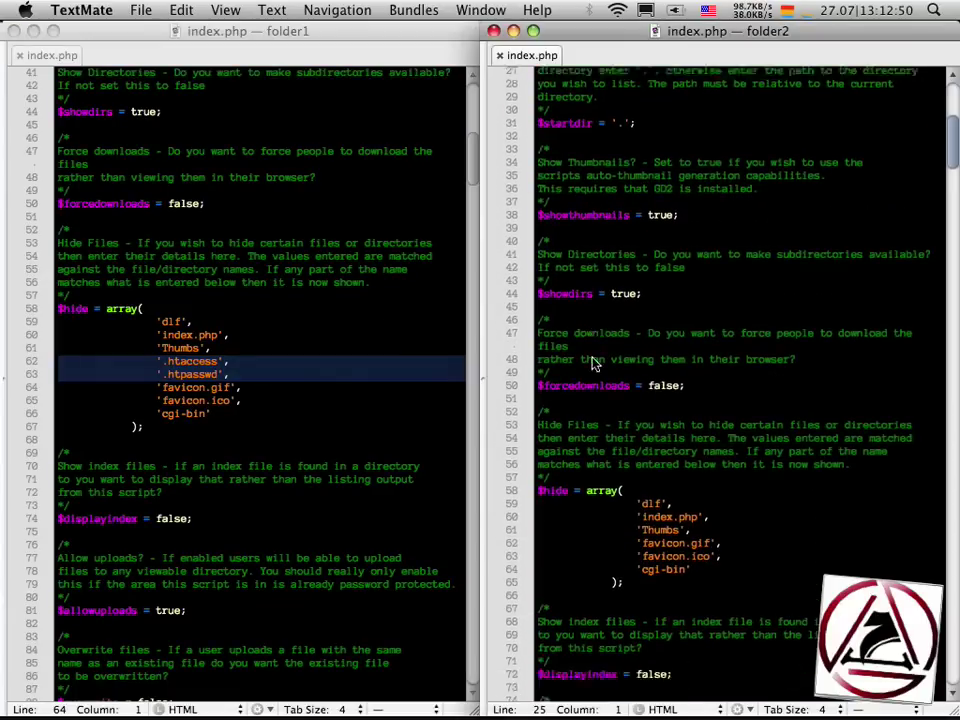
pyautogui.scroll(-4, 300, 370)
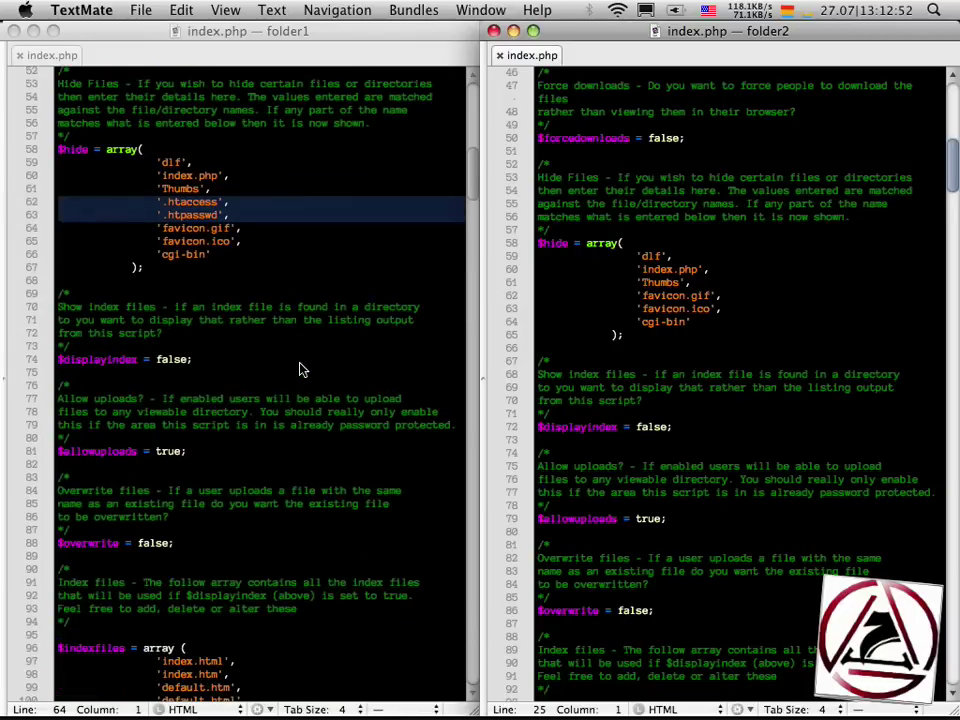
pyautogui.scroll(-2, 660, 204)
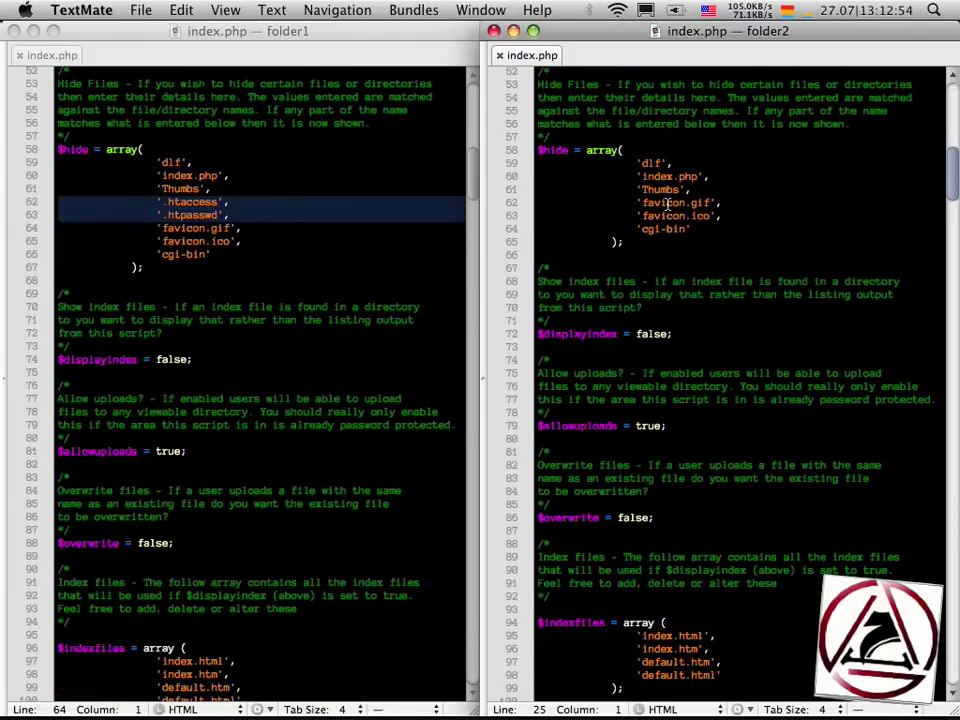
pyautogui.click(38, 163)
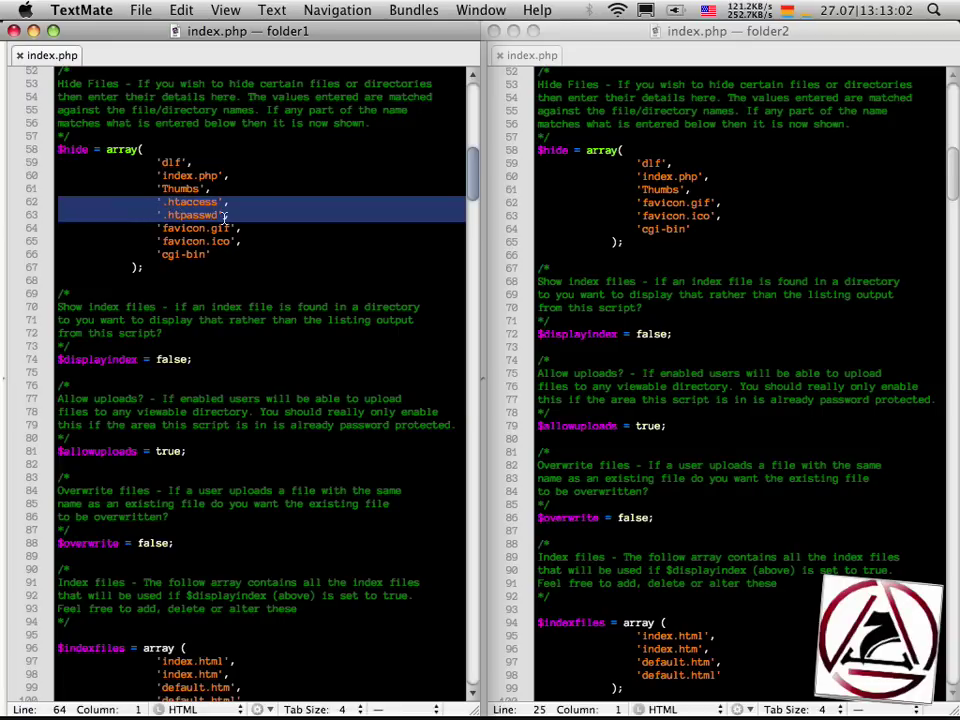
pyautogui.click(621, 202)
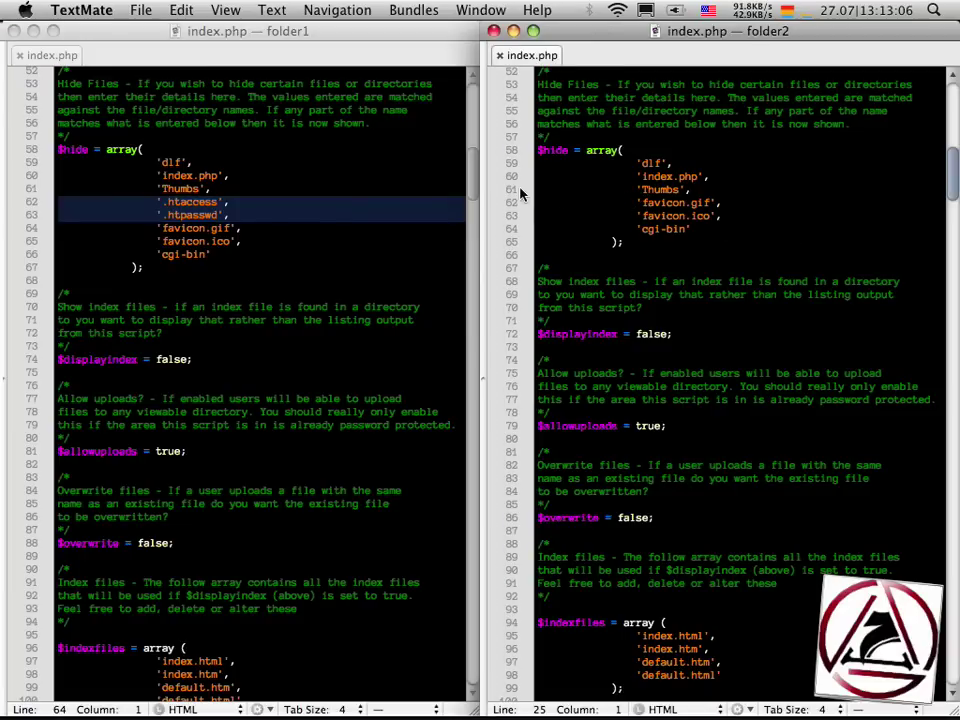
pyautogui.moveTo(544, 171); pyautogui.dragTo(544, 251)
pyautogui.click(546, 282)
pyautogui.press('super+shift+w')
pyautogui.press('super+shift+w')
pyautogui.press('super+Tab')
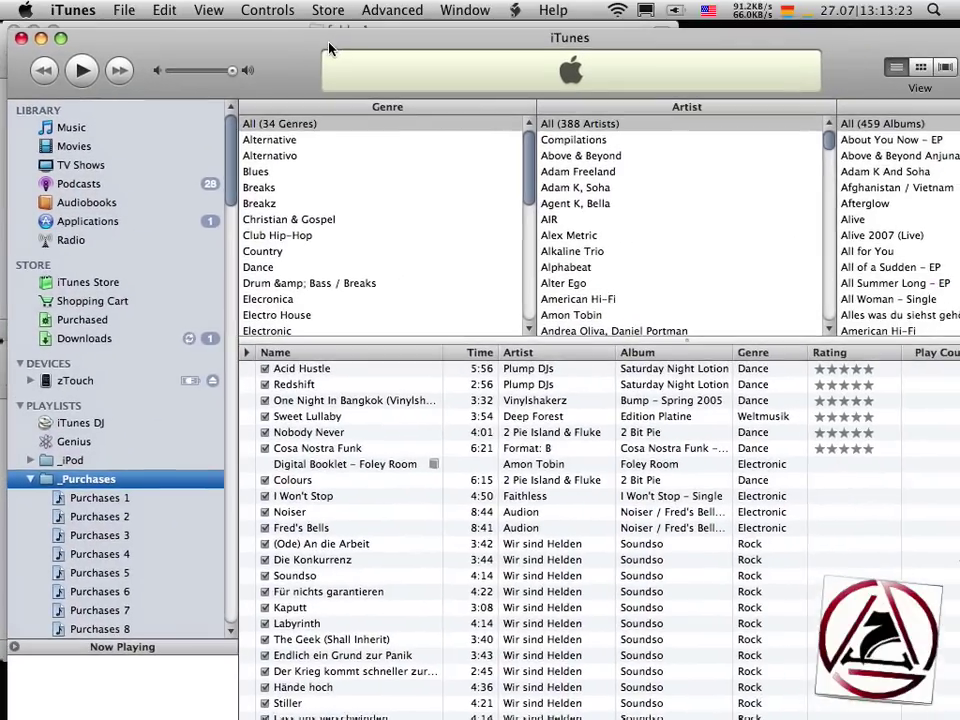
# Step: Snap the iTunes window to 1024×768 at the screen's top-left (left 0, top 22) with MercuryMover Move
pyautogui.moveTo(329, 48); pyautogui.dragTo(347, 55)
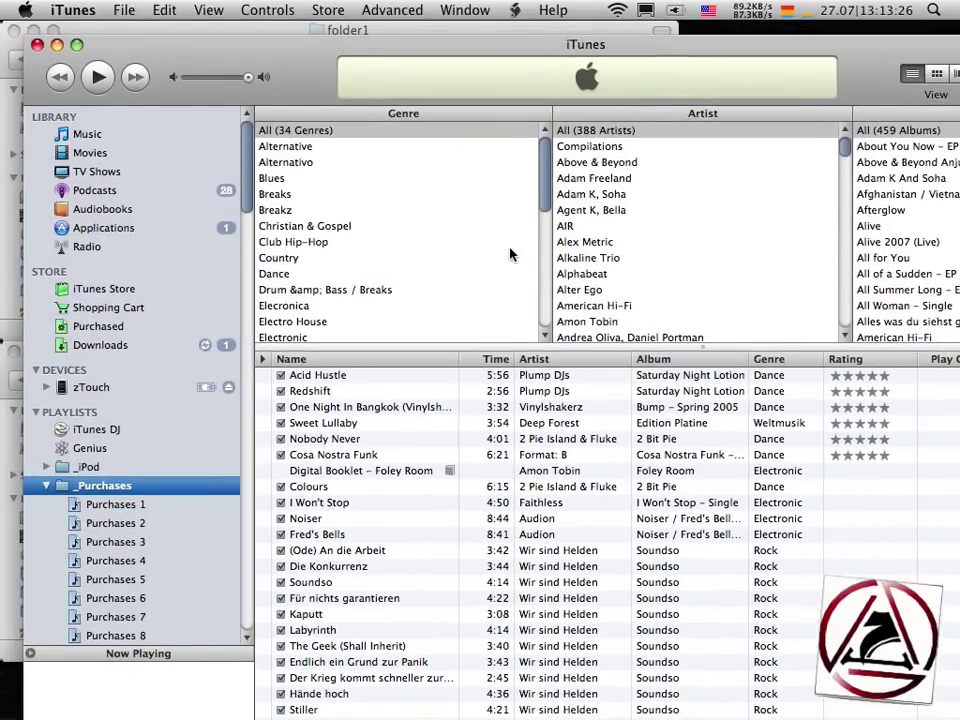
pyautogui.hotkey('ctrl', 'alt', 'Up')
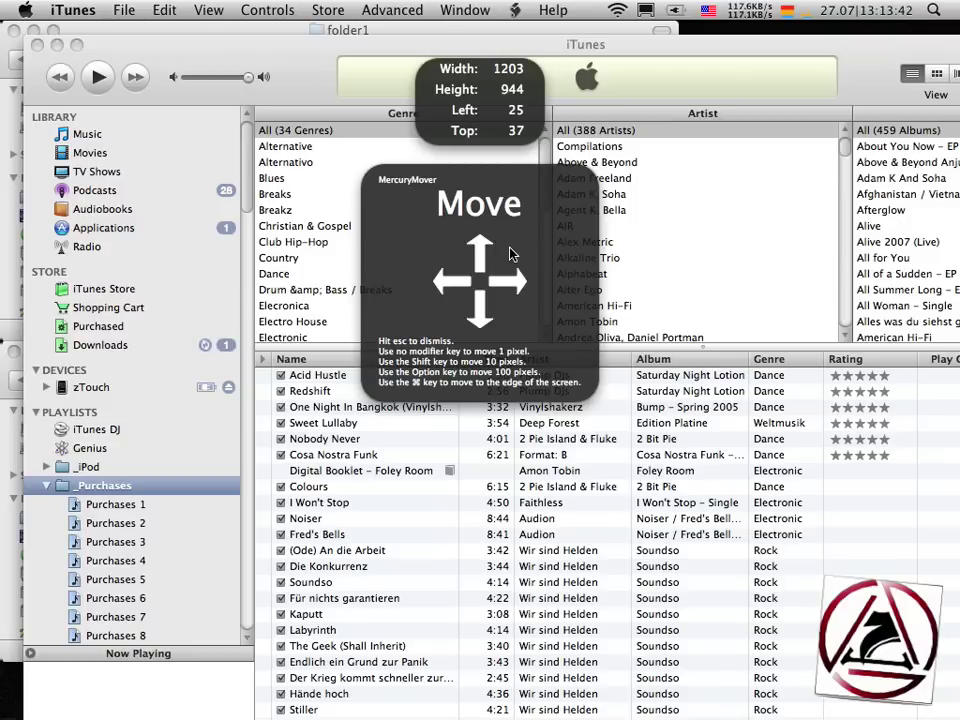
pyautogui.hotkey('shift', '1')
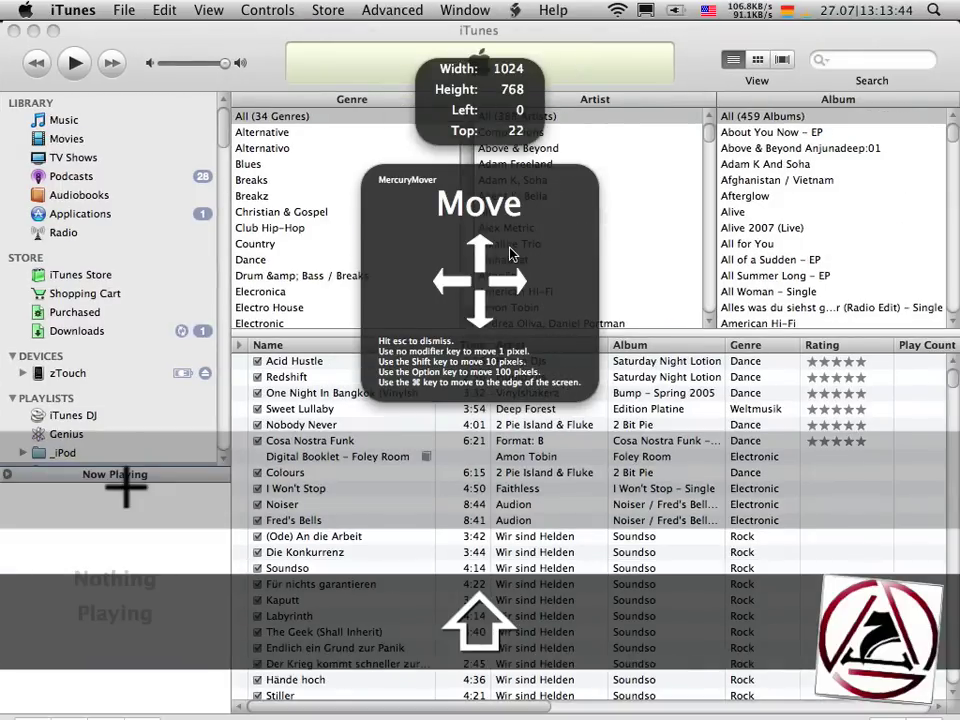
pyautogui.press('Escape')
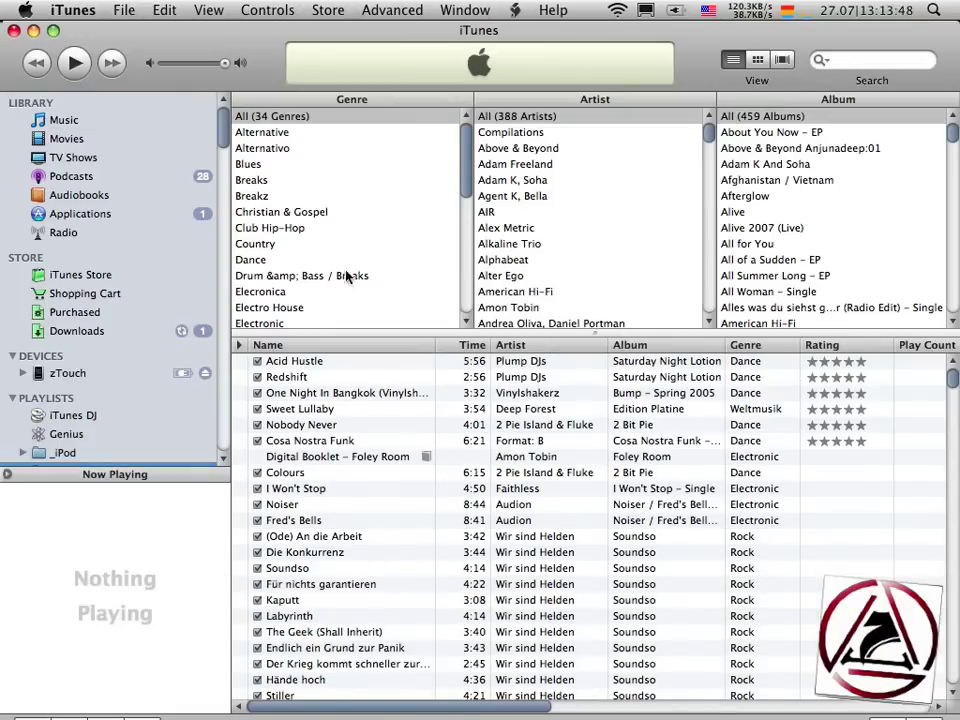
pyautogui.scroll(-5, 228, 160)
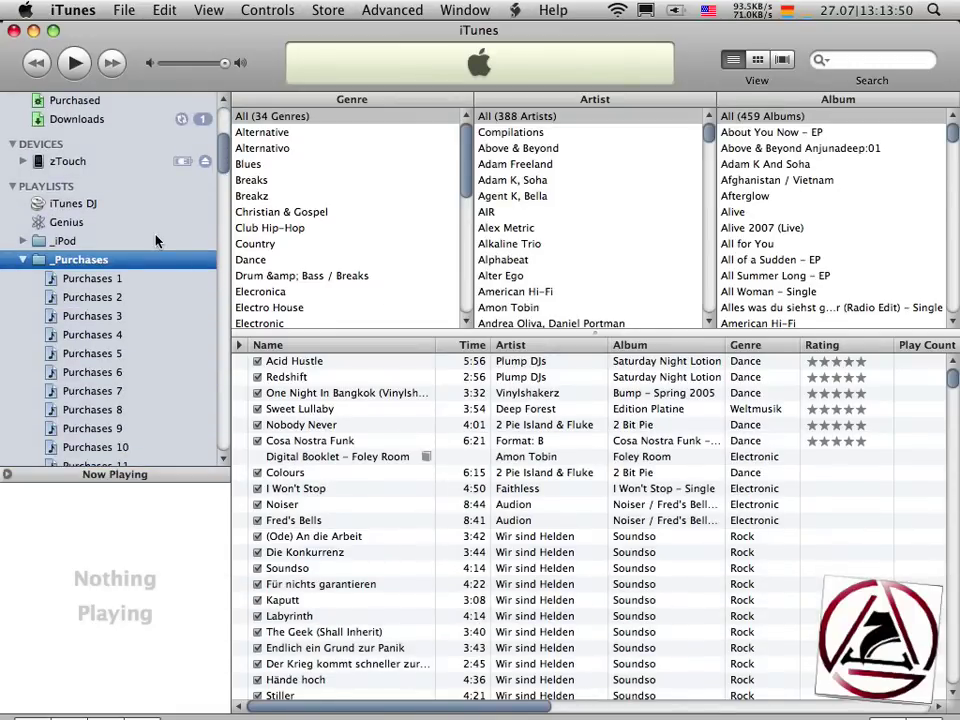
# Step: Trim 100 px from each edge of the iTunes window with MercuryMover Resize, leaving it 824×568
pyautogui.hotkey('ctrl', 'alt')
pyautogui.hotkey('ctrl', 'alt', 'Right')
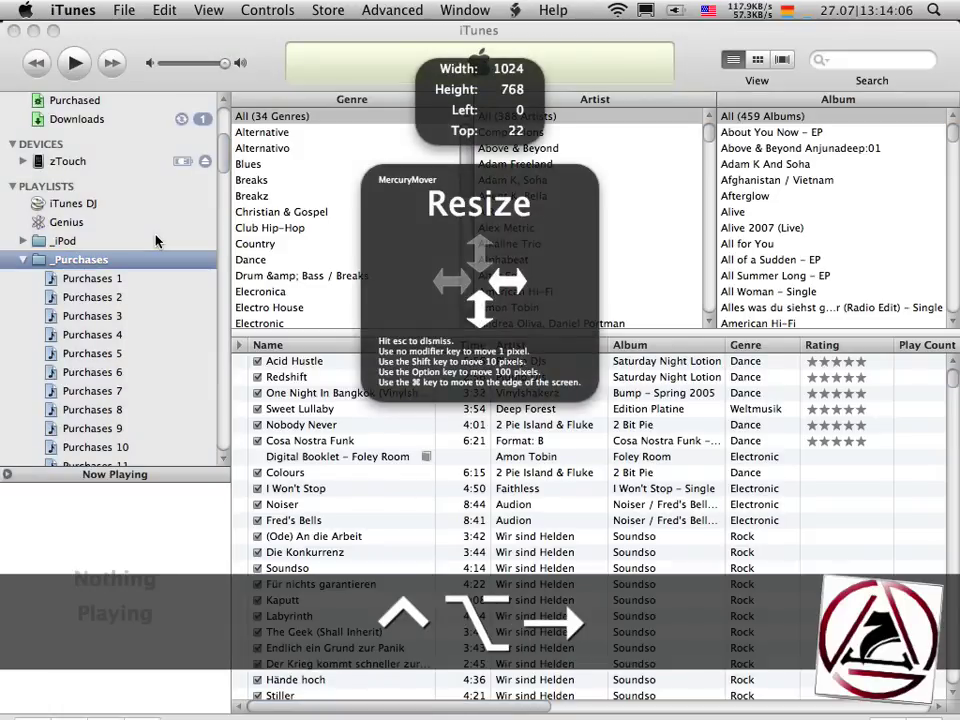
pyautogui.hotkey('alt', 'Left')
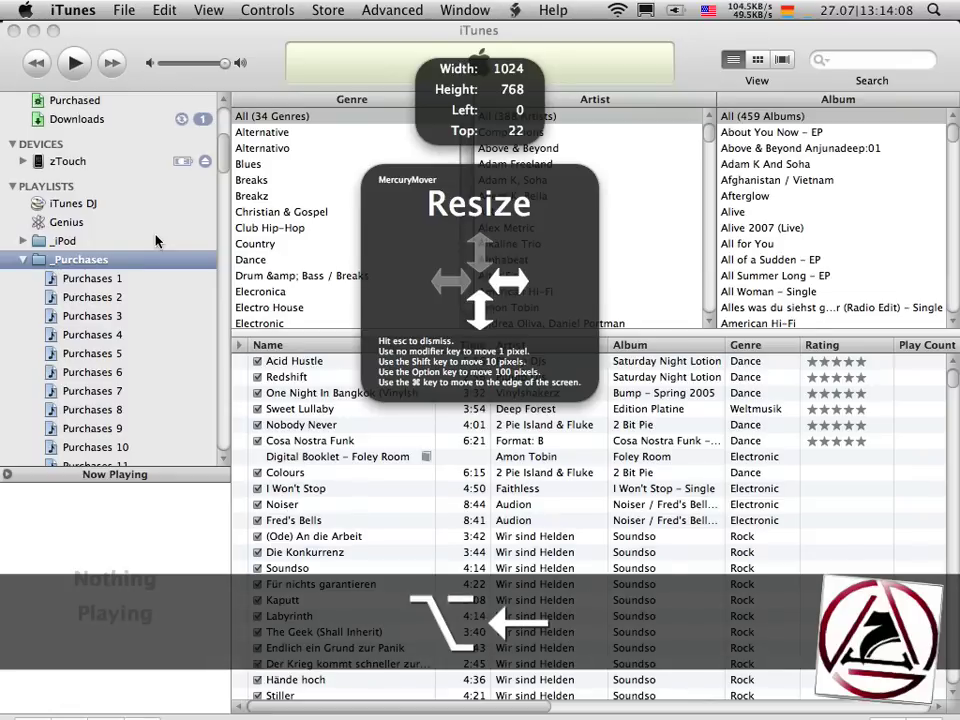
pyautogui.hotkey('alt', 'Left')
pyautogui.hotkey('alt', 'Up')
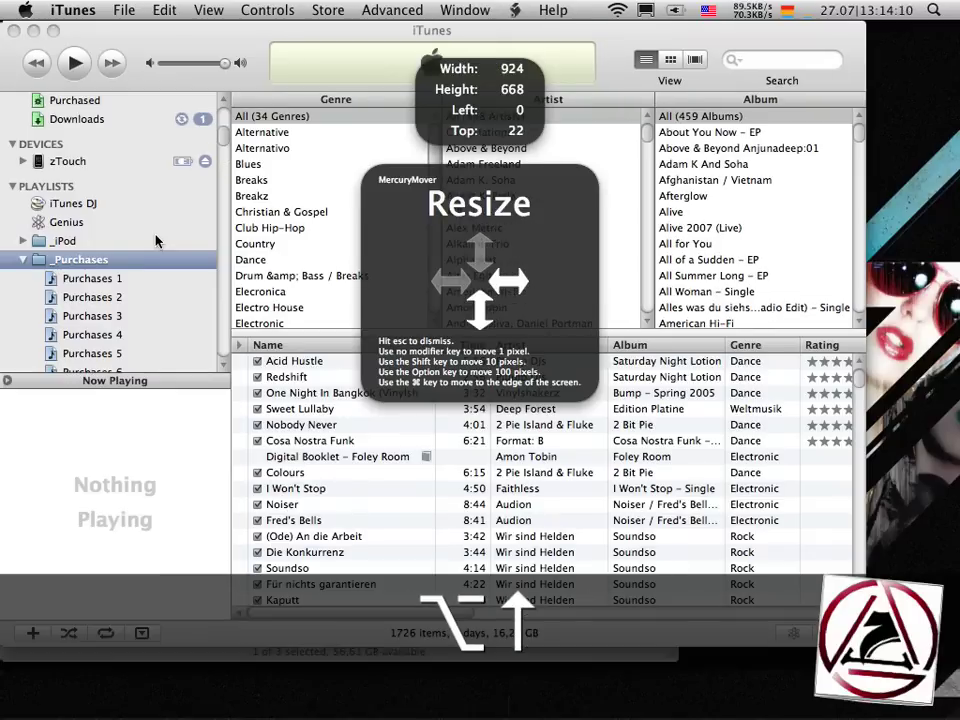
pyautogui.hotkey('ctrl', 'alt', 'Left')
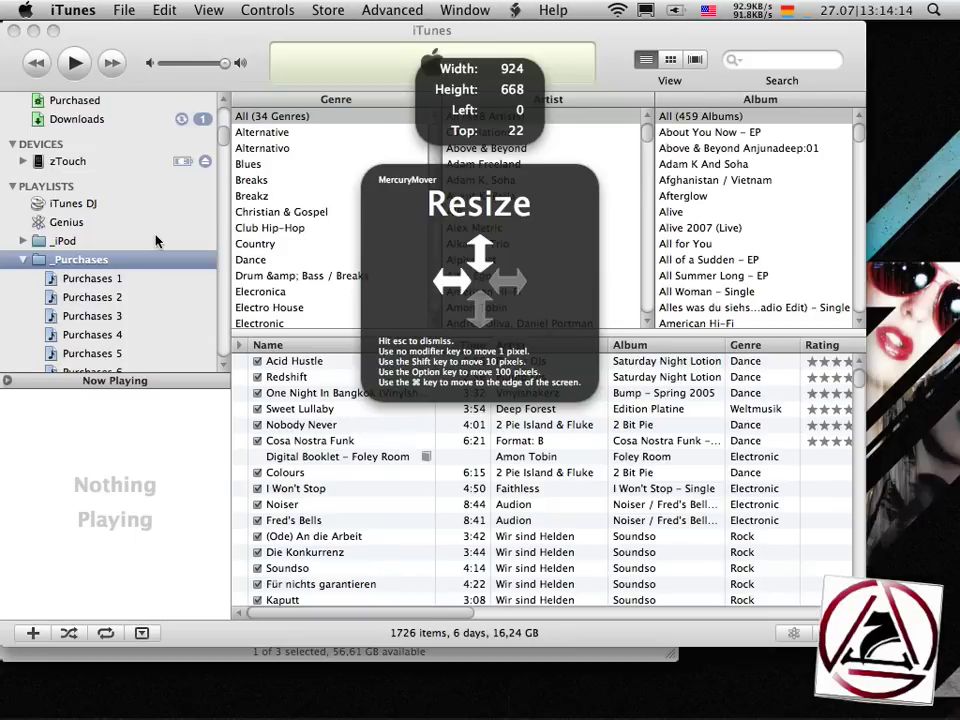
pyautogui.press('alt')
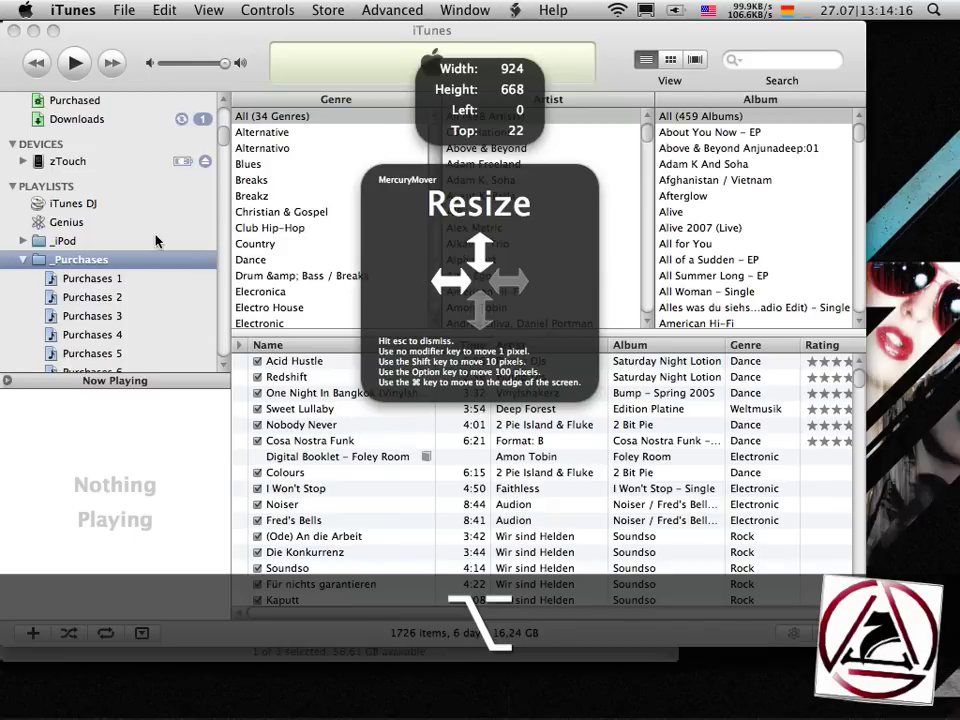
pyautogui.hotkey('alt', 'Right')
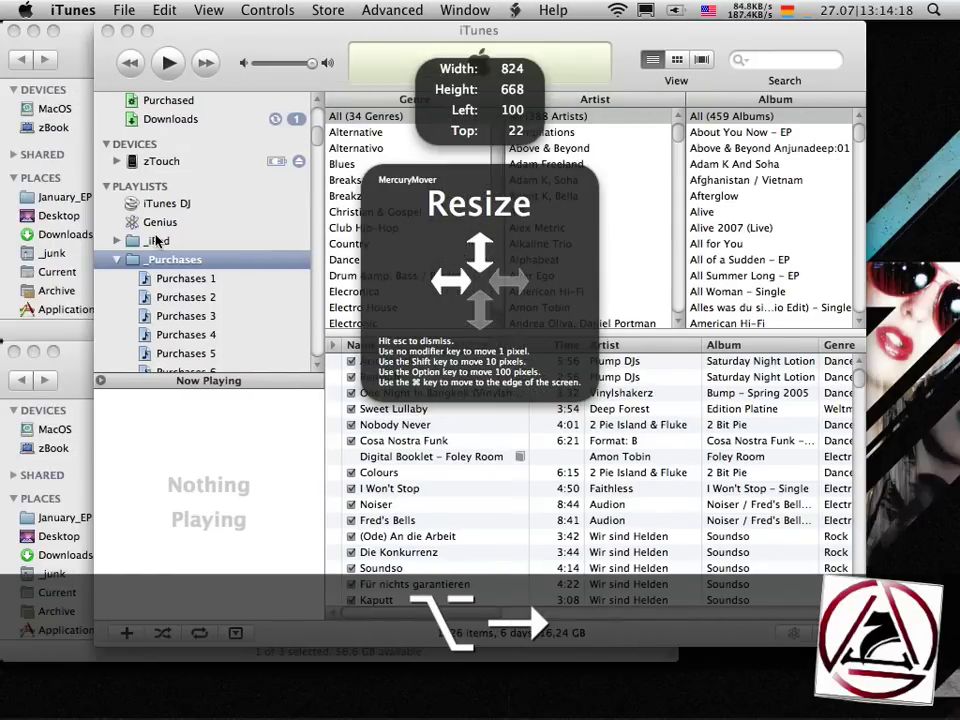
pyautogui.hotkey('alt', 'Down')
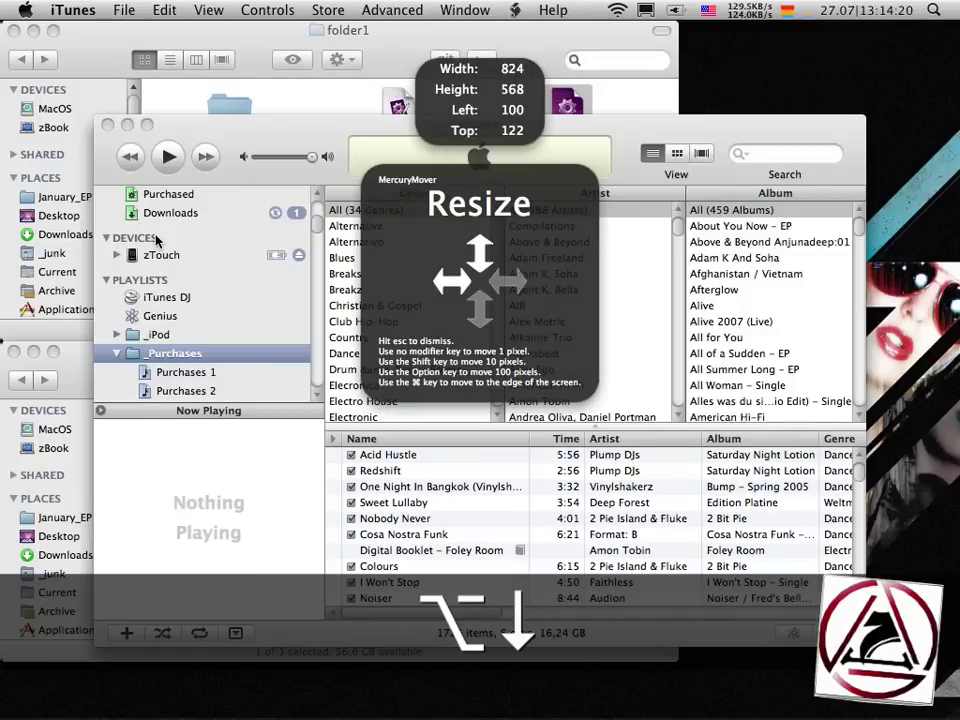
pyautogui.press('Escape')
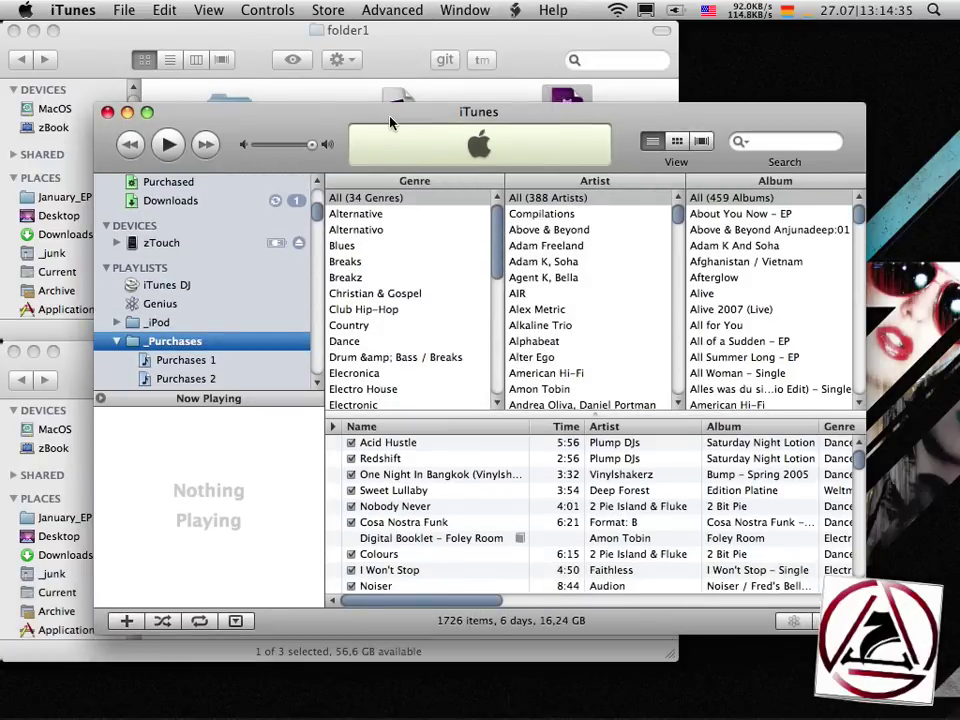
# Step: Bring Safari forward to the heliumfoot.com MercuryMover product page
pyautogui.press('super+Tab')
pyautogui.press('super+Tab')
pyautogui.press('super+Tab')
pyautogui.press('super+Tab')
pyautogui.press('super+Tab')
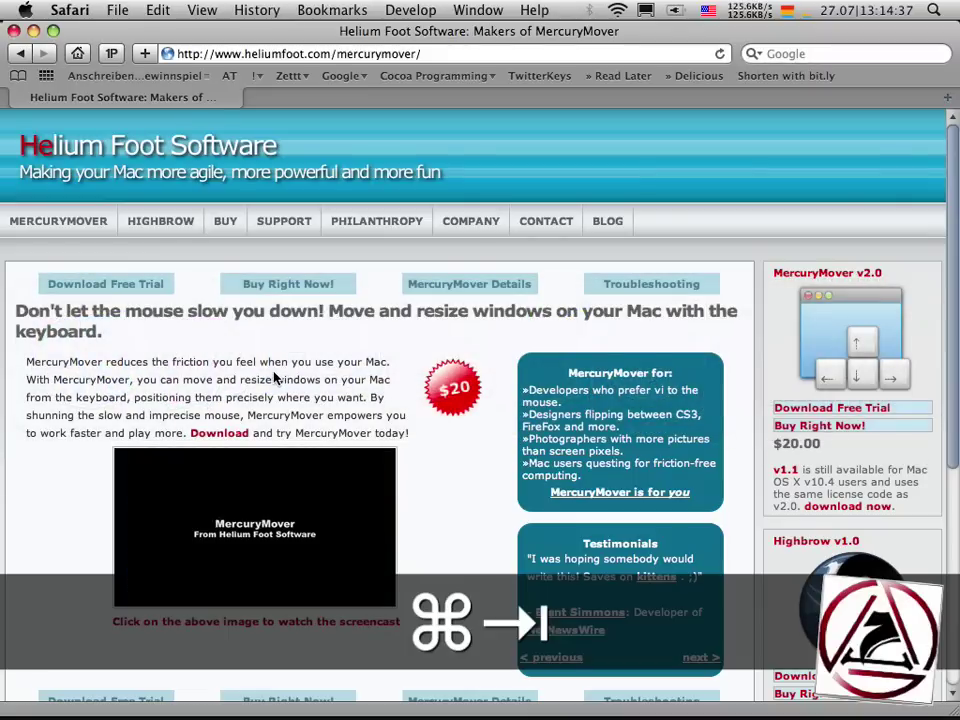